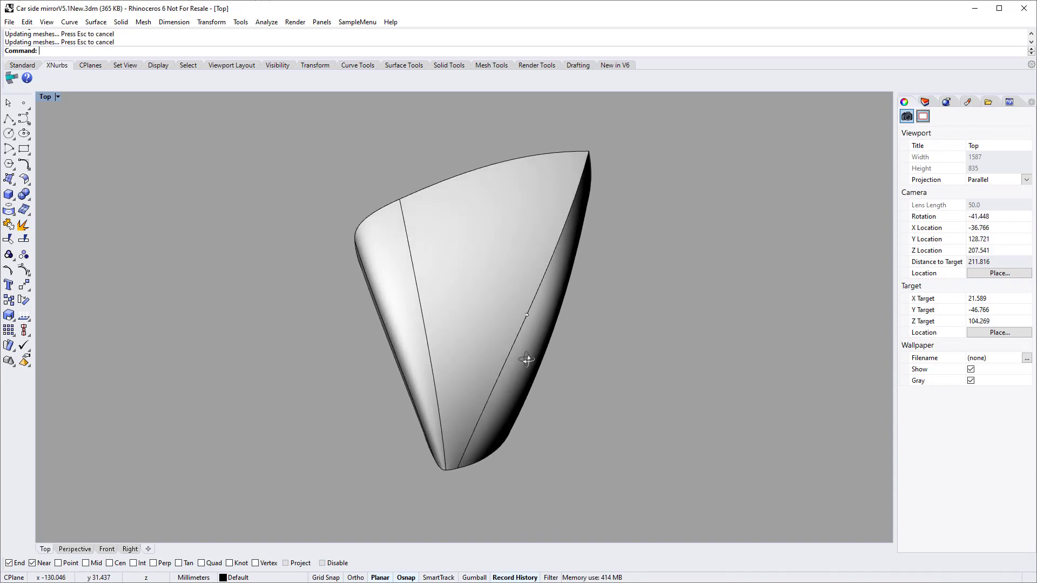
Step: Start a zebra stripe analysis on the mirror shell from the Analyze menu
left_click(266, 22)
mouse_move(319, 58)
left_click(378, 94)
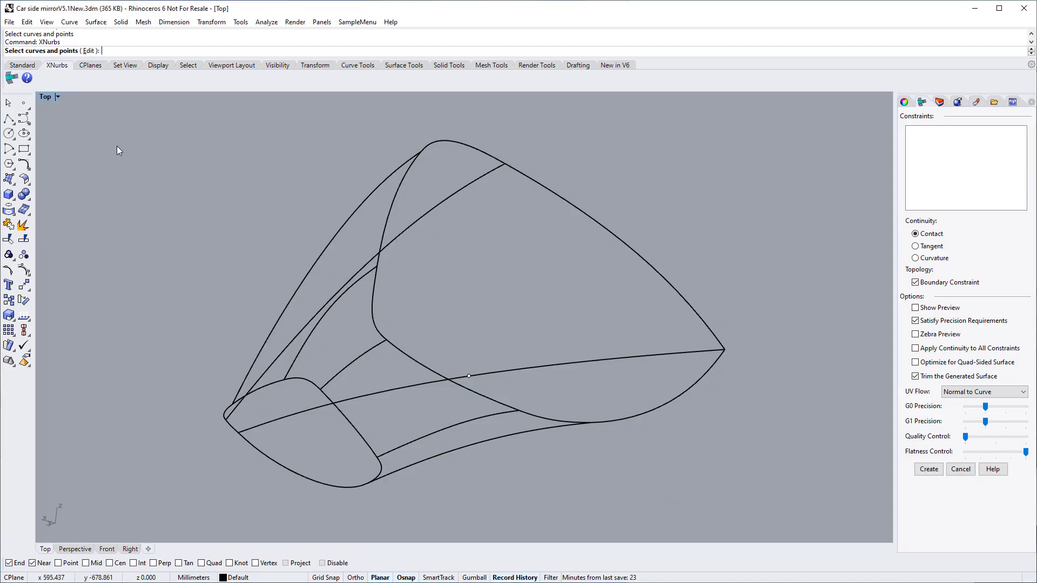
Step: Start a new XNurbs surface with Show Preview and quad-sided optimization enabled
left_click(12, 79)
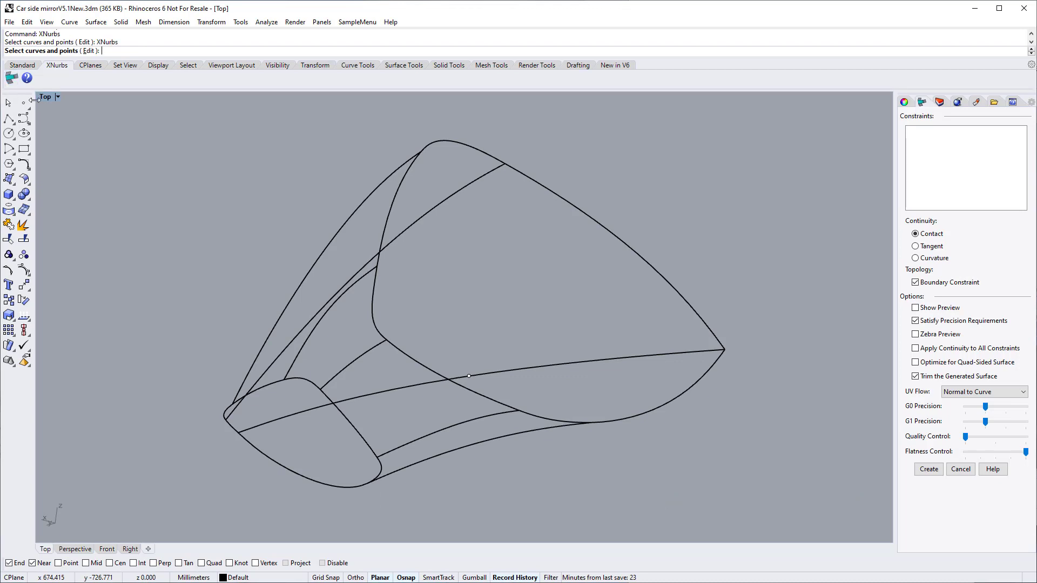
left_click(915, 308)
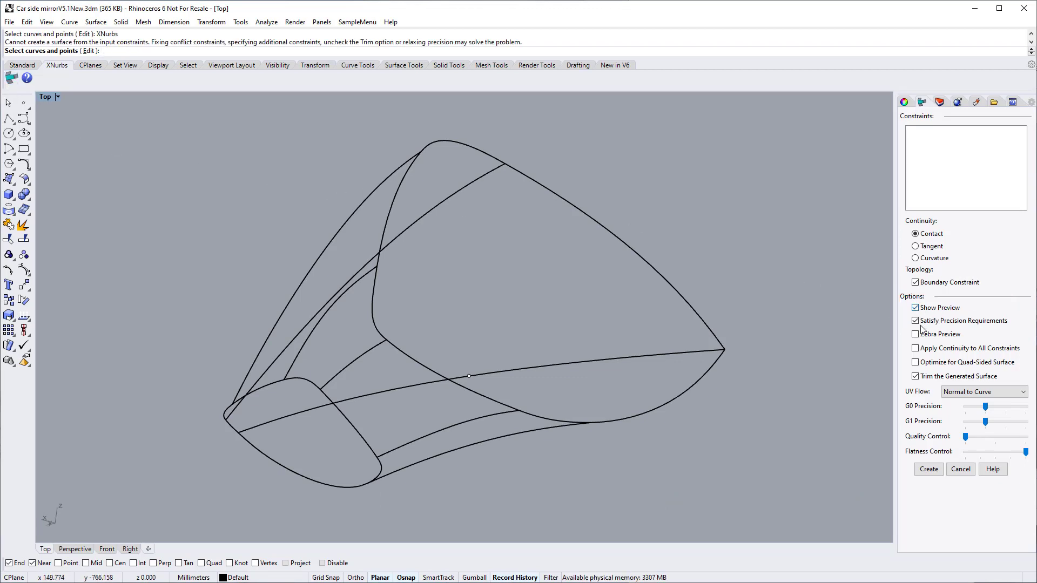
left_click(923, 363)
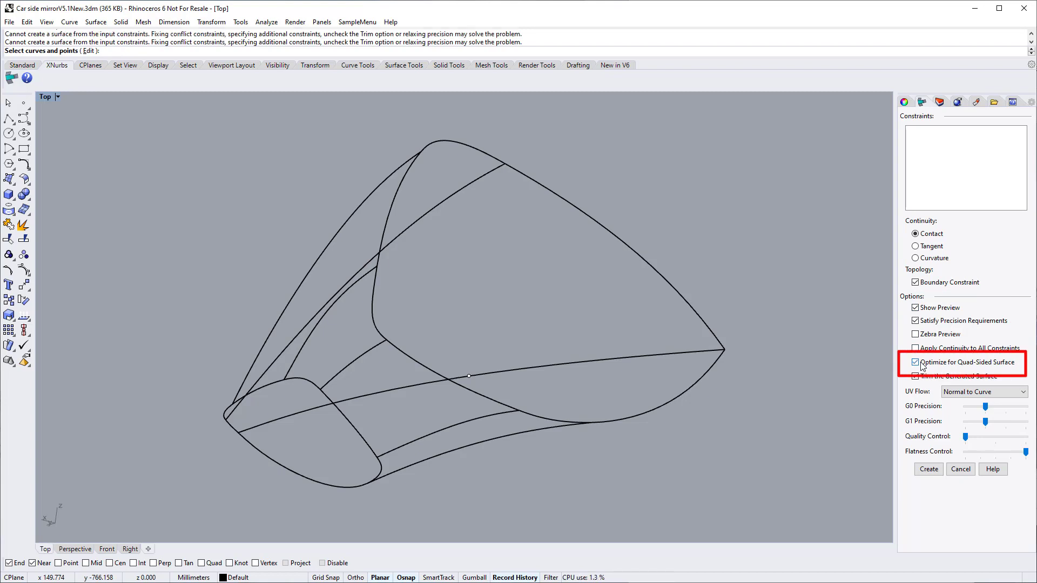
Step: Pick the diagonal, long lower, short lower-left and upper-right curves as G0 boundaries
left_click(419, 224)
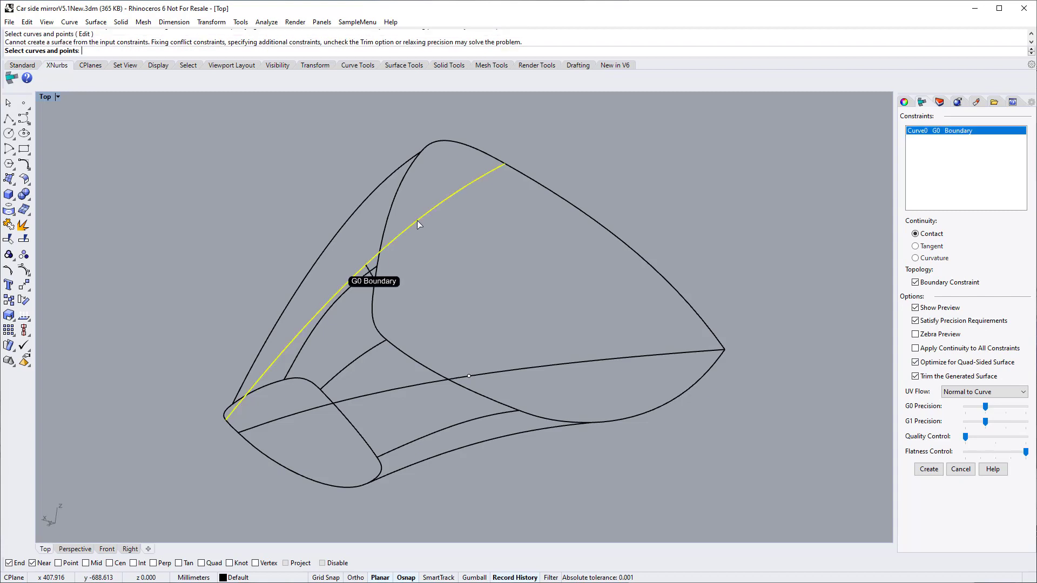
left_click(542, 364)
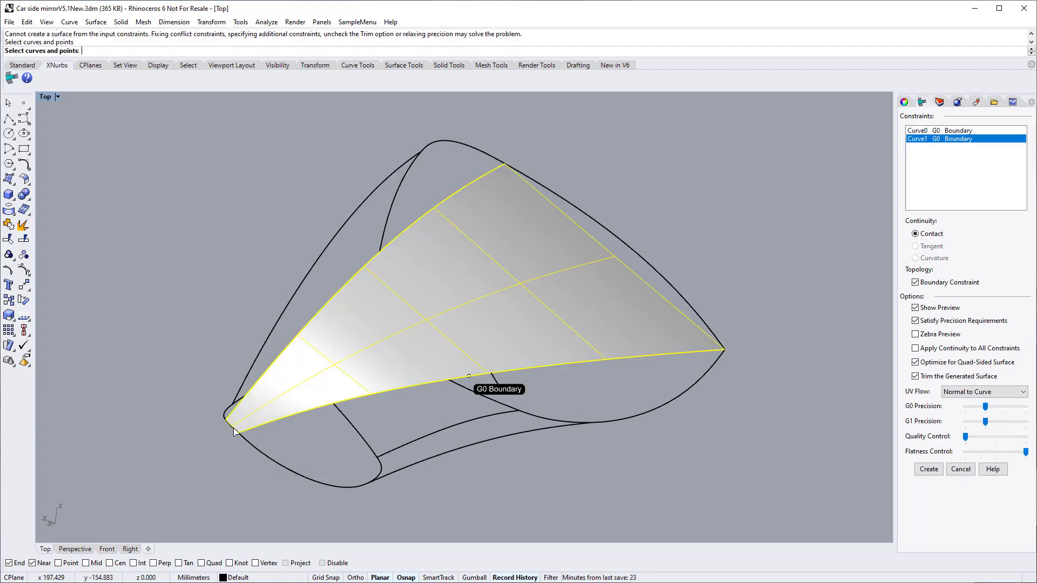
left_click(234, 432)
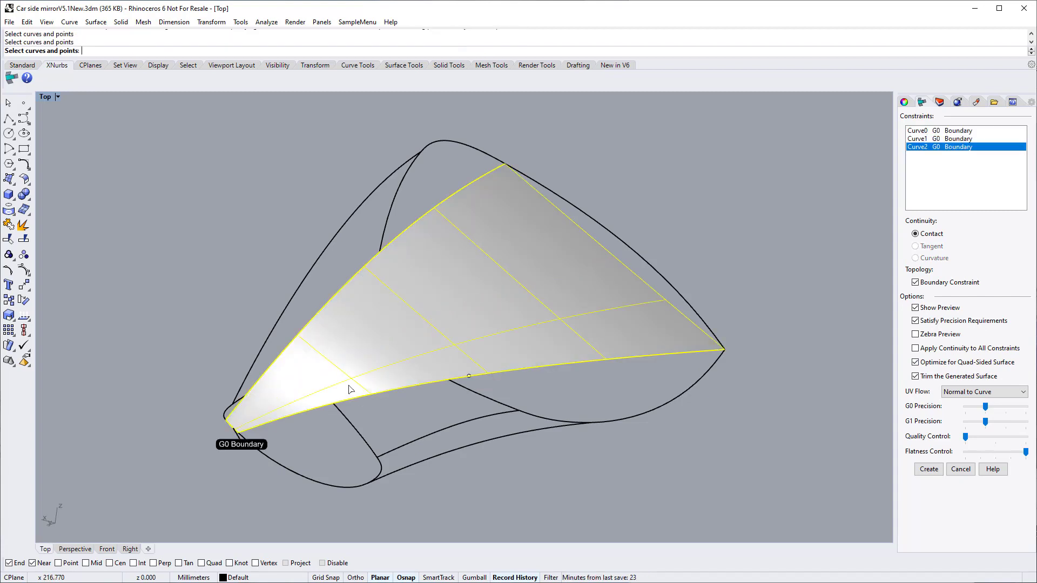
left_click(677, 291)
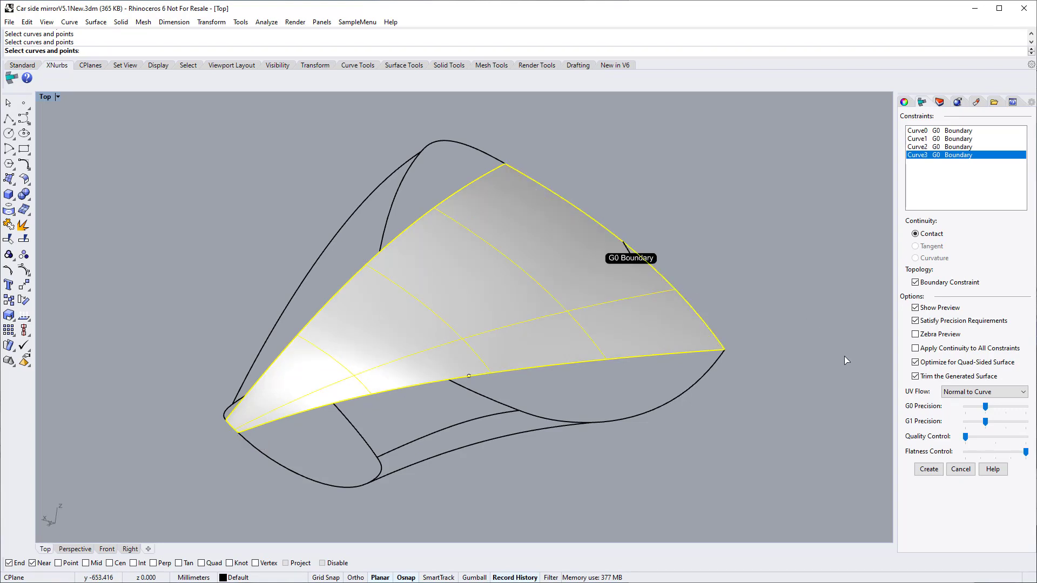
Step: Create the top mirror patch, split its lower edge partway with SplitEdge, and mark the split with a point
left_click(929, 469)
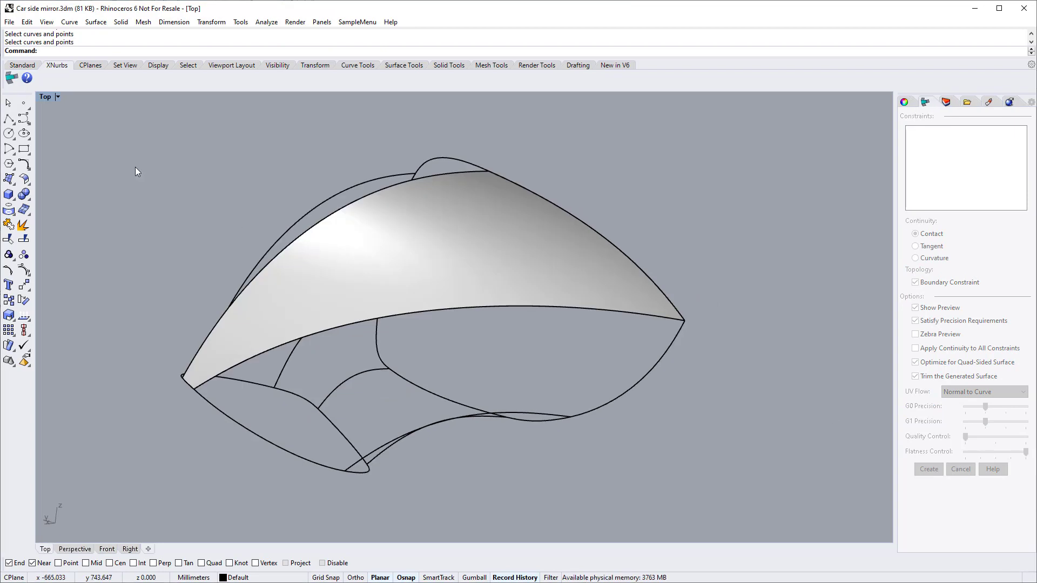
type("SplitEdge")
key("Return")
left_click(393, 316)
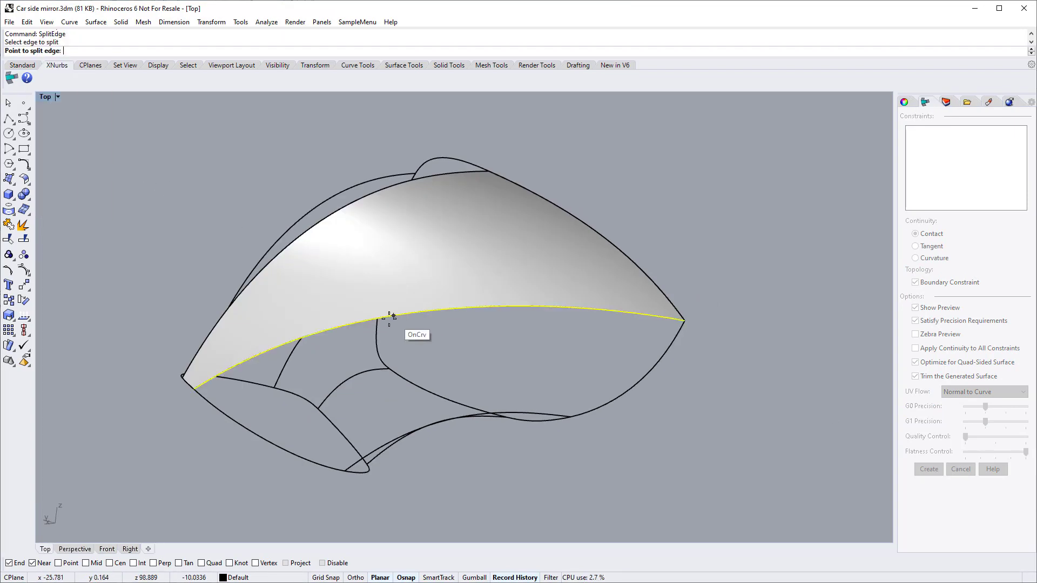
left_click(408, 313)
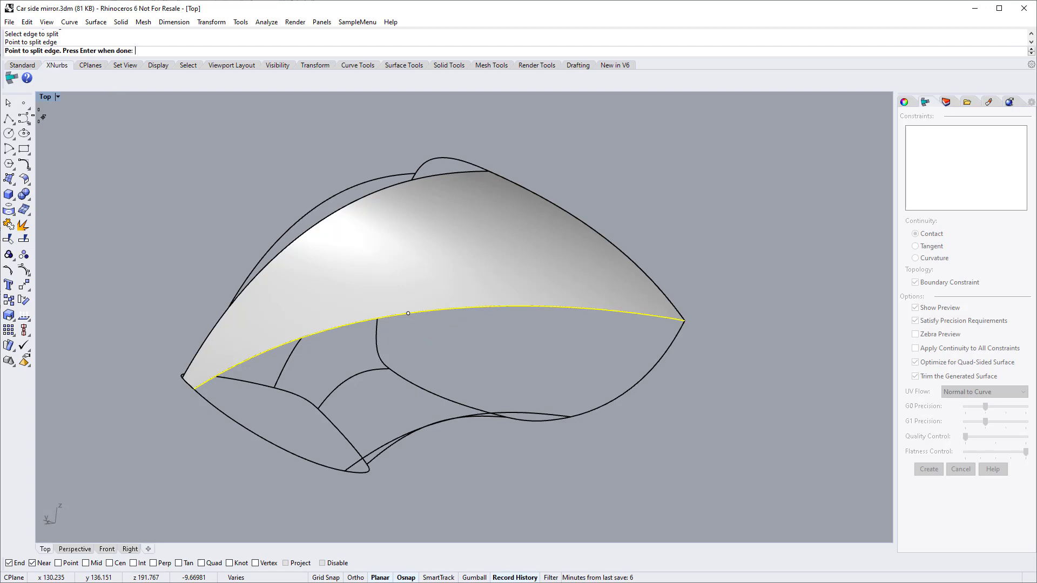
left_click(23, 103)
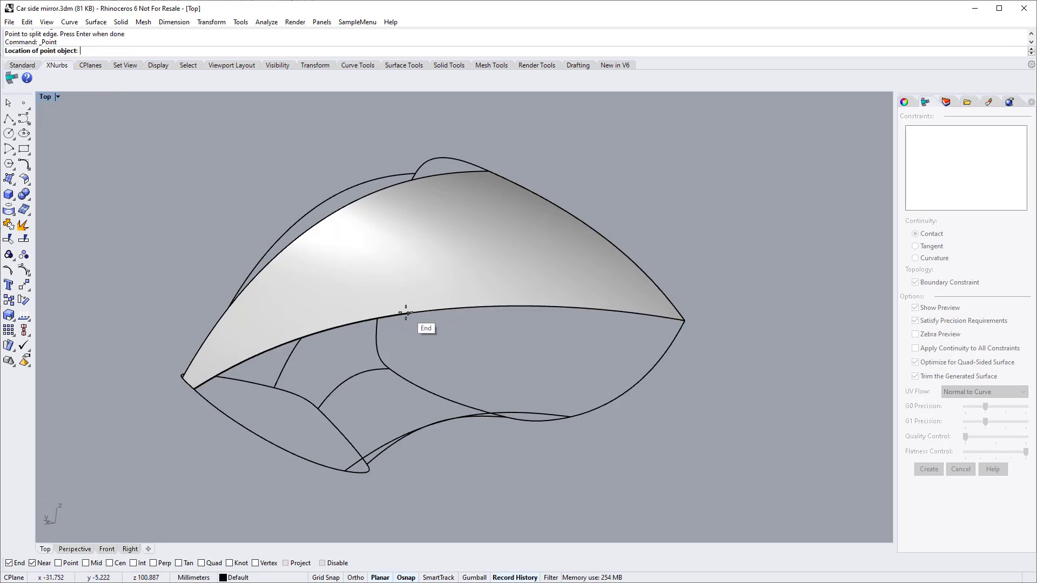
left_click(406, 313)
Step: Start a new XNurbs patch bounded by the split edge, lower curve, neighbouring edges and lower-left curve
left_click(11, 78)
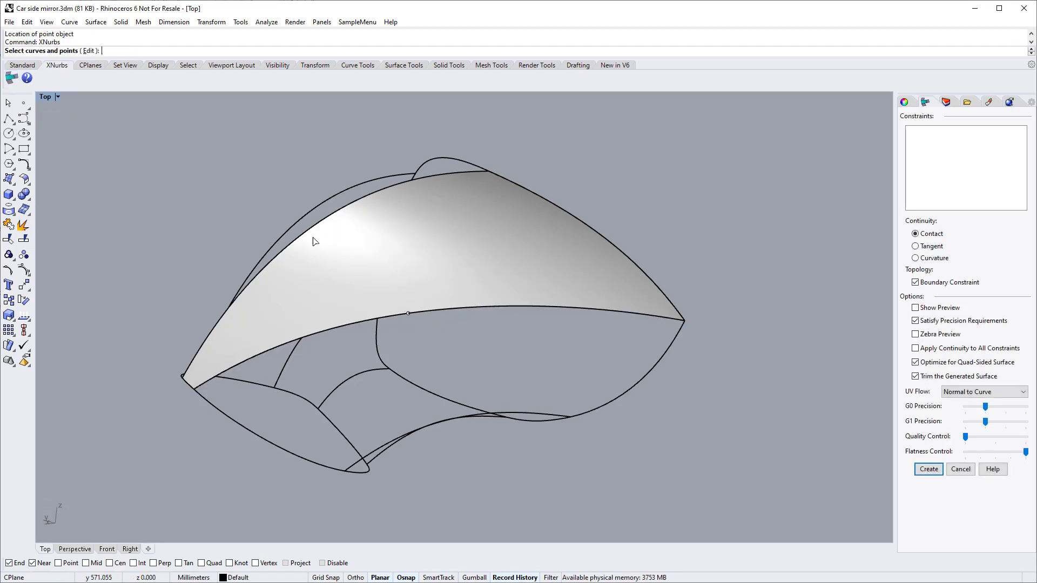
left_click(371, 324)
left_click(419, 358)
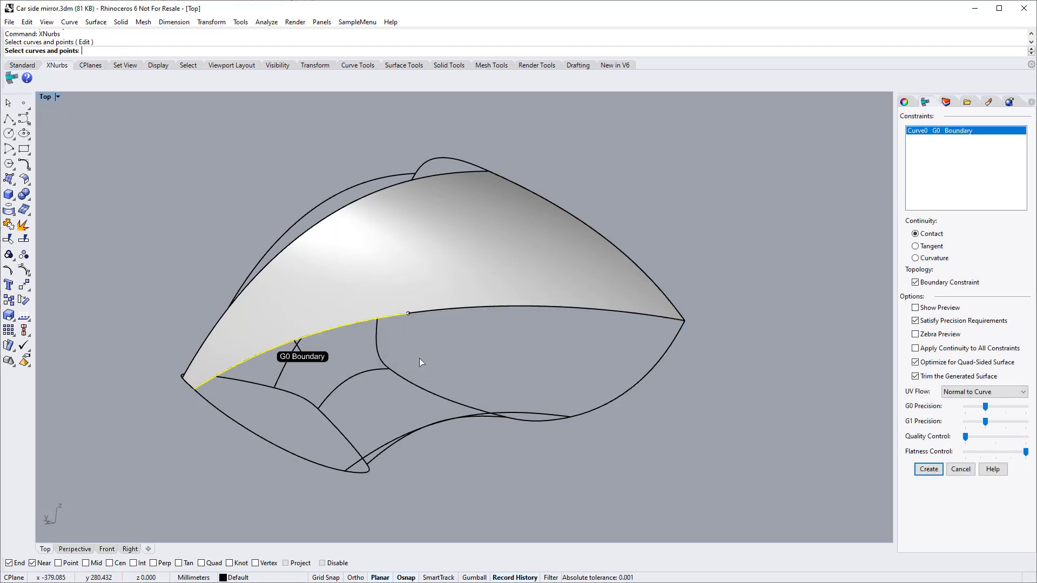
left_click(406, 437)
left_click(501, 306)
left_click(562, 340)
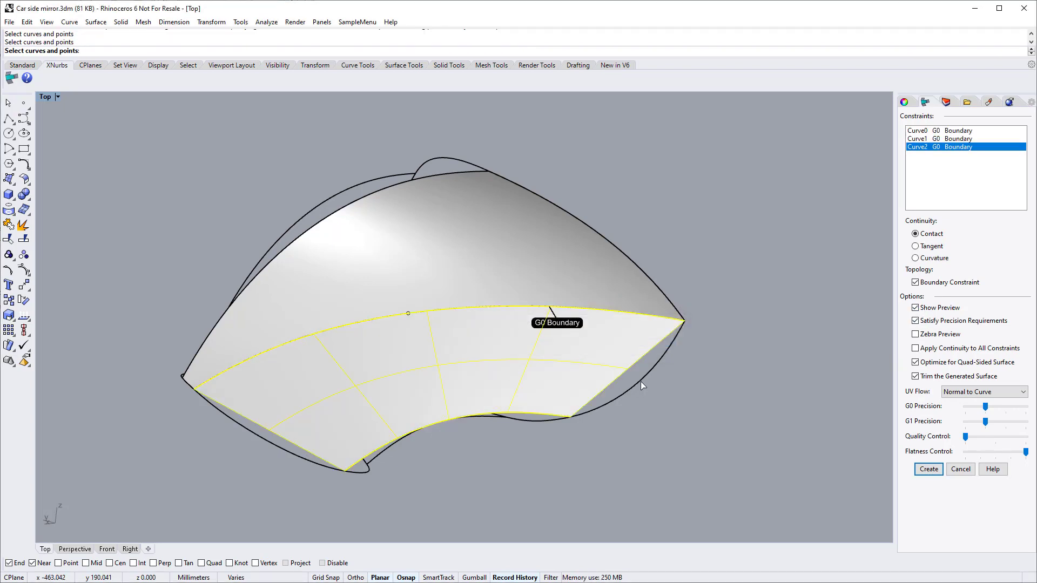
left_click(640, 381)
left_click(255, 429)
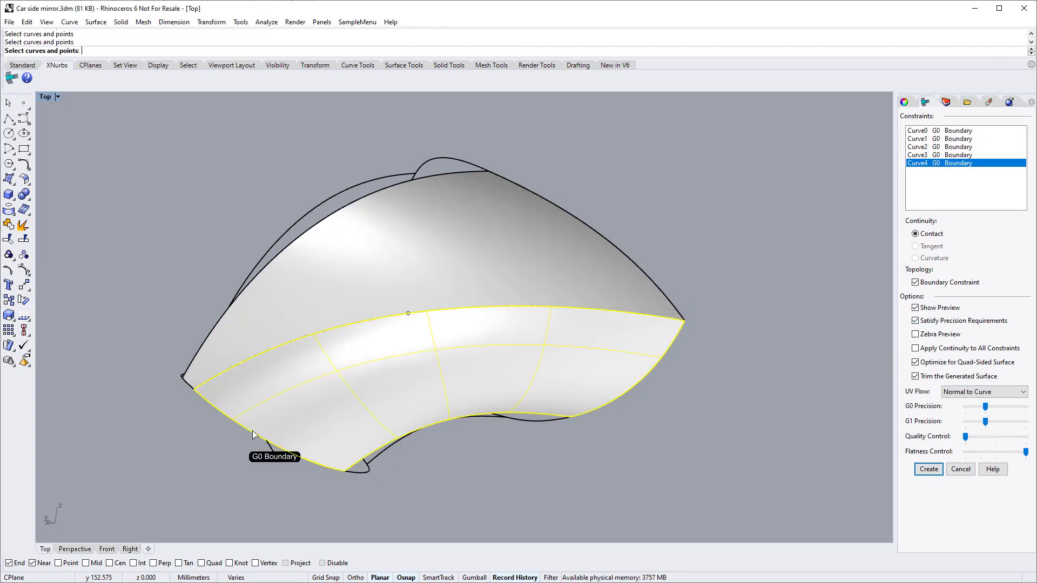
Step: Set the split-edge boundary to Curvature continuity, slightly lower flatness, and create the lower patch
left_click(948, 132)
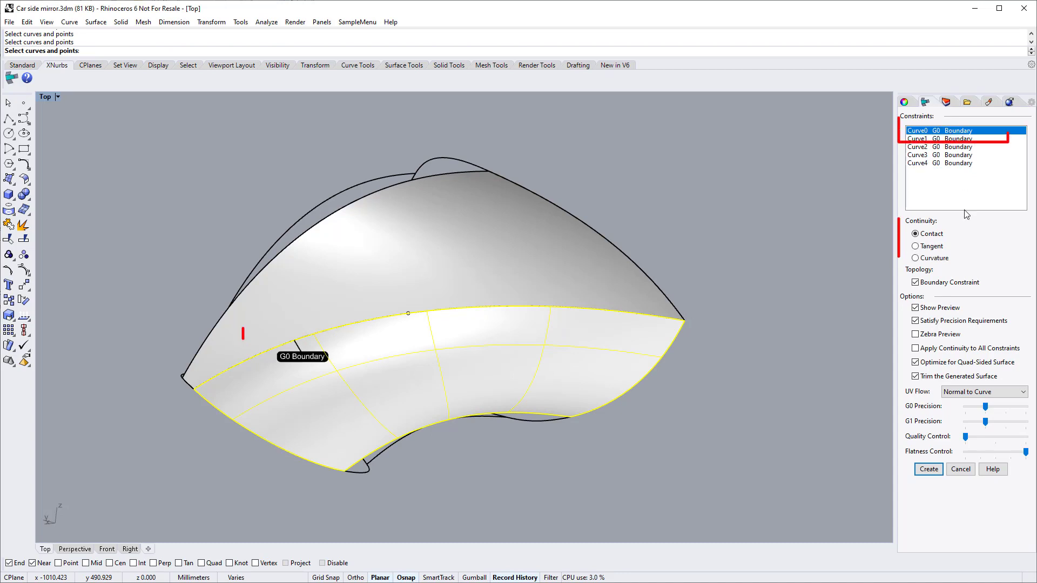
left_click(915, 258)
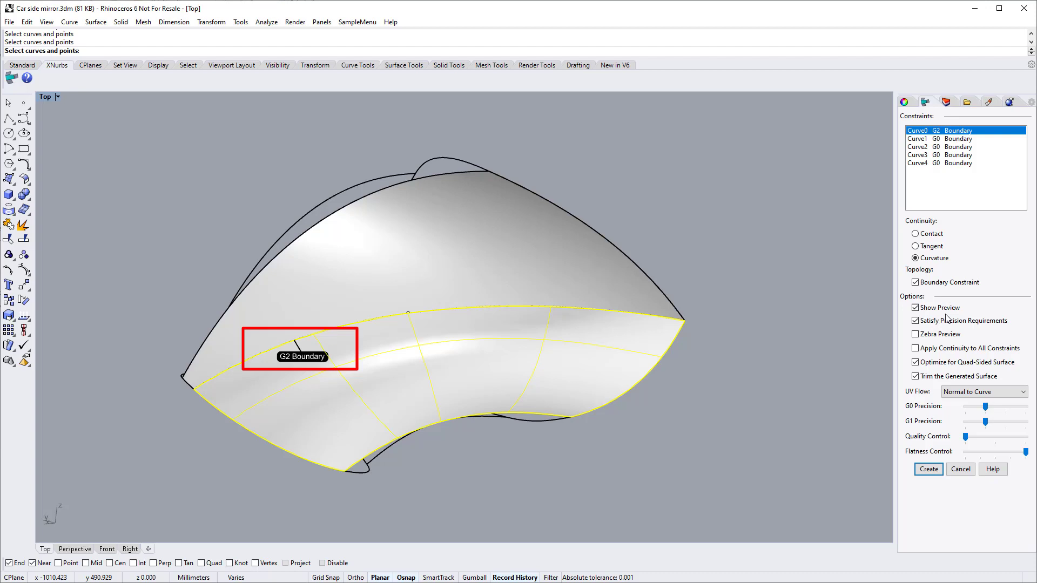
left_click(915, 334)
left_click_drag(1025, 452, 1010, 452)
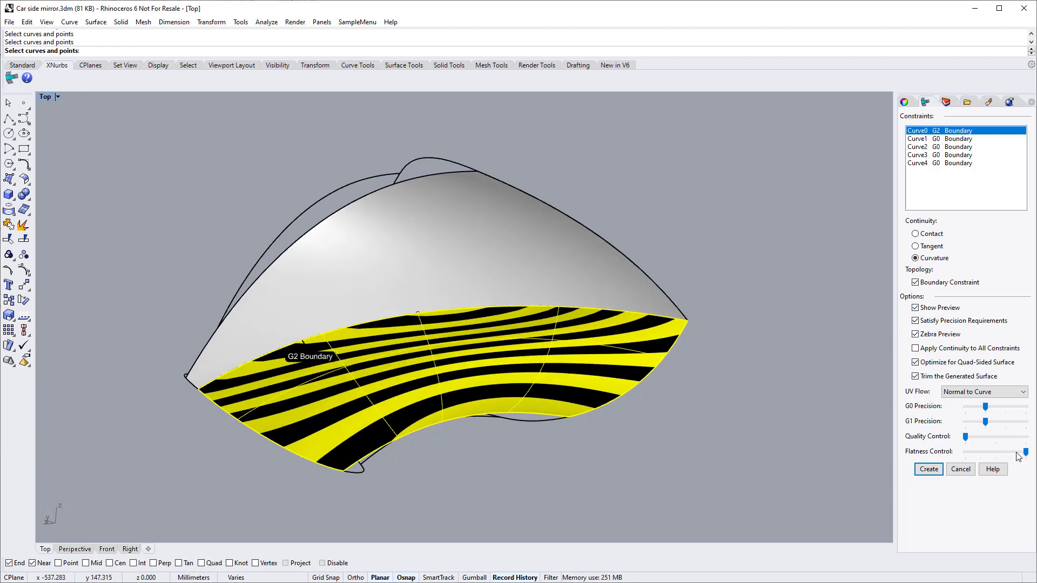
left_click(930, 335)
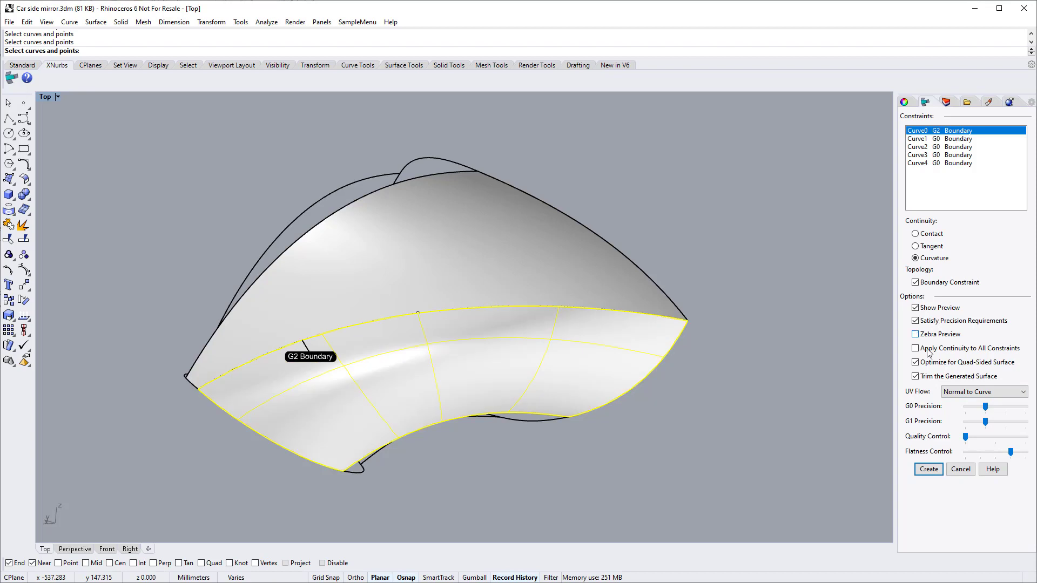
left_click(929, 468)
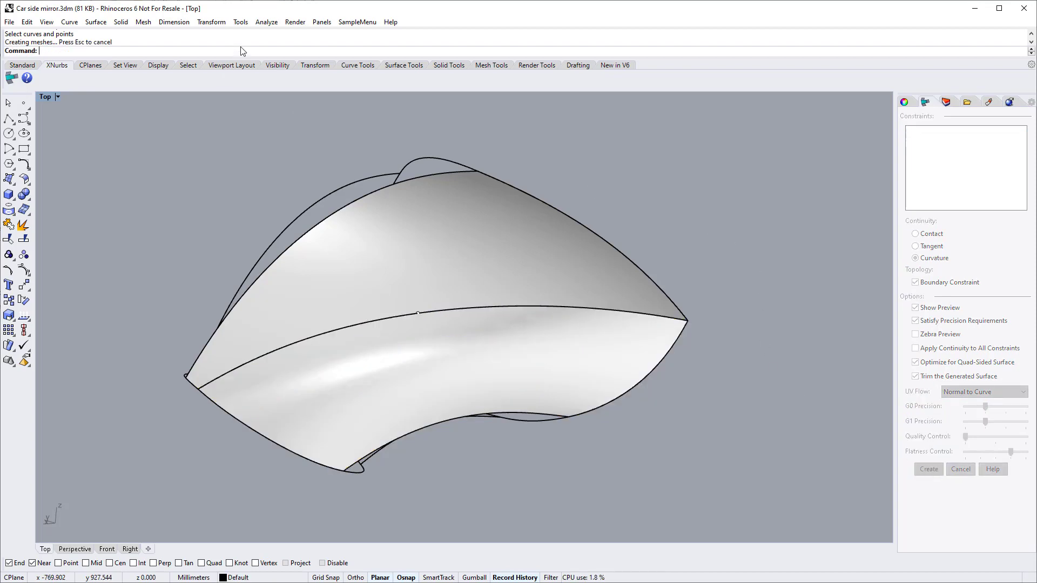
Step: Run Zebra on the two joined mirror patches, orbit to inspect the stripes, then close it
left_click(266, 22)
mouse_move(281, 60)
left_click(406, 96)
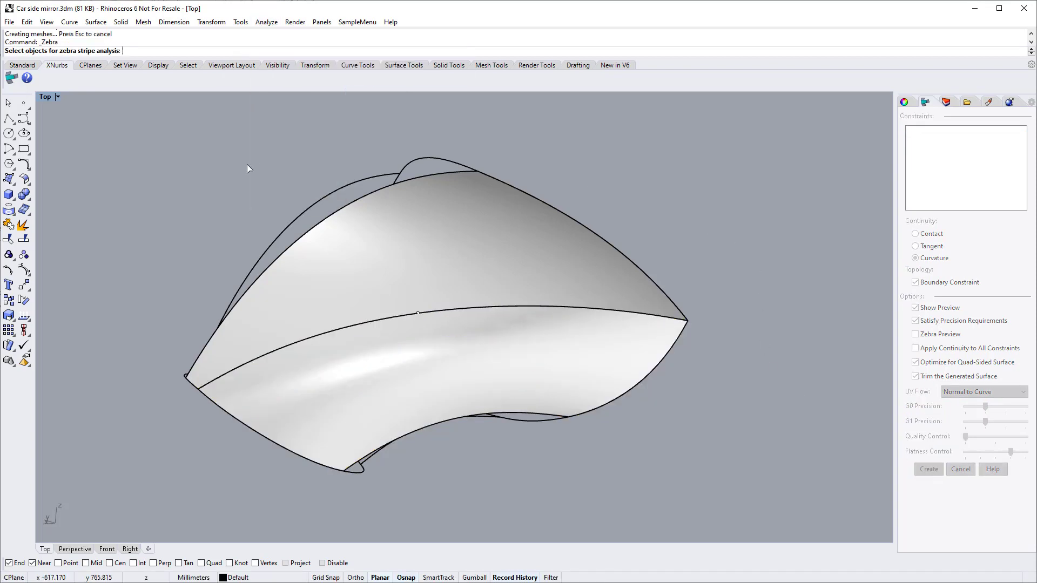
left_click(423, 317)
key("Return")
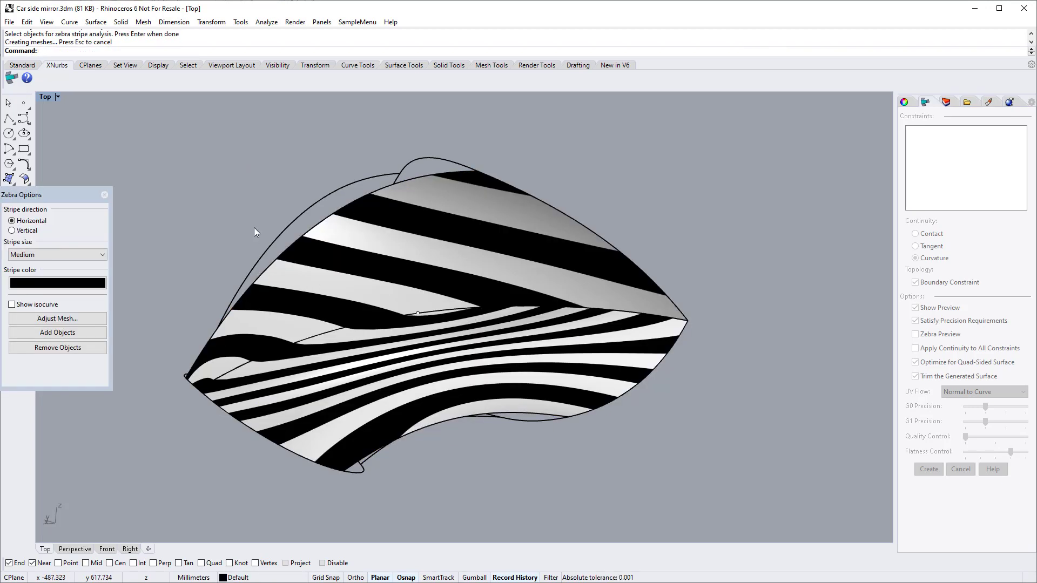
right_click_drag(713, 237, 173, 122, "ctrl+shift")
key("Escape")
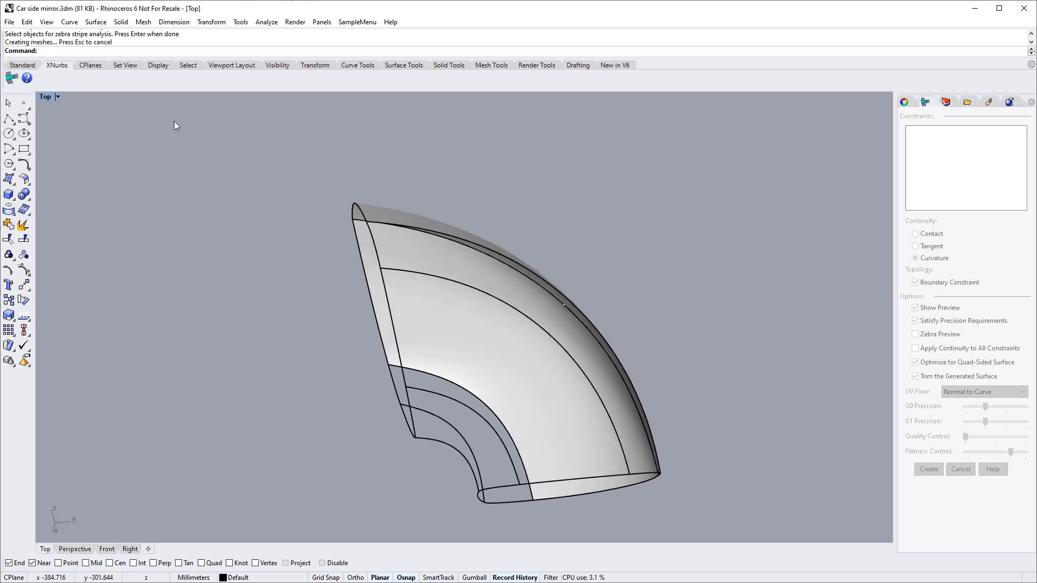
Step: Start an XNurbs patch with live preview on the opening's four G0 boundary curves
left_click(12, 79)
right_click_drag(259, 258, 347, 307, "ctrl+shift")
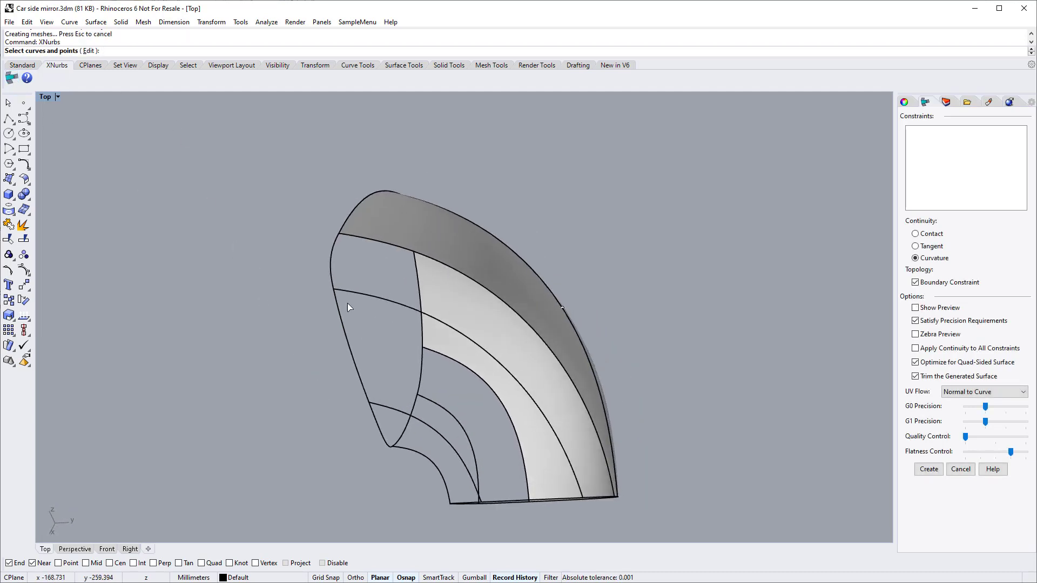
left_click(405, 307)
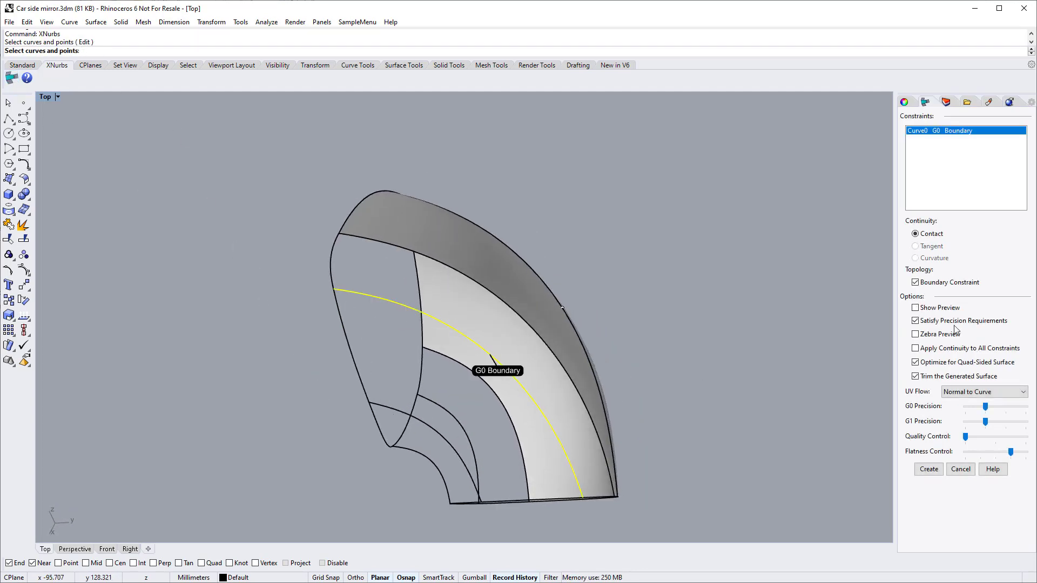
left_click(938, 309)
left_click(467, 413)
left_click(354, 356)
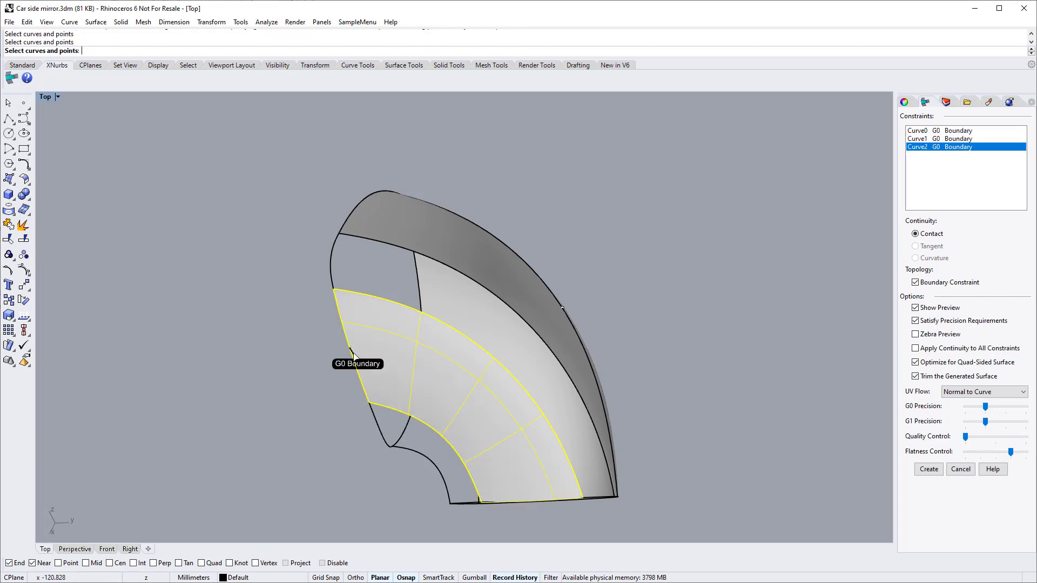
left_click(542, 520)
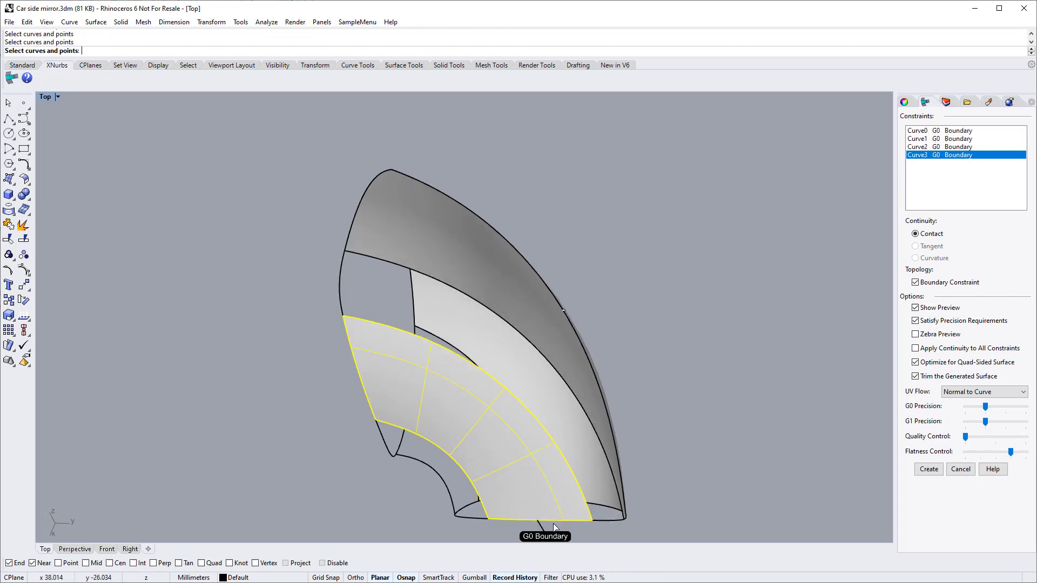
Step: Check the zebra preview, push Flatness Control to maximum, and create the patch
left_click(940, 334)
left_click(1023, 454)
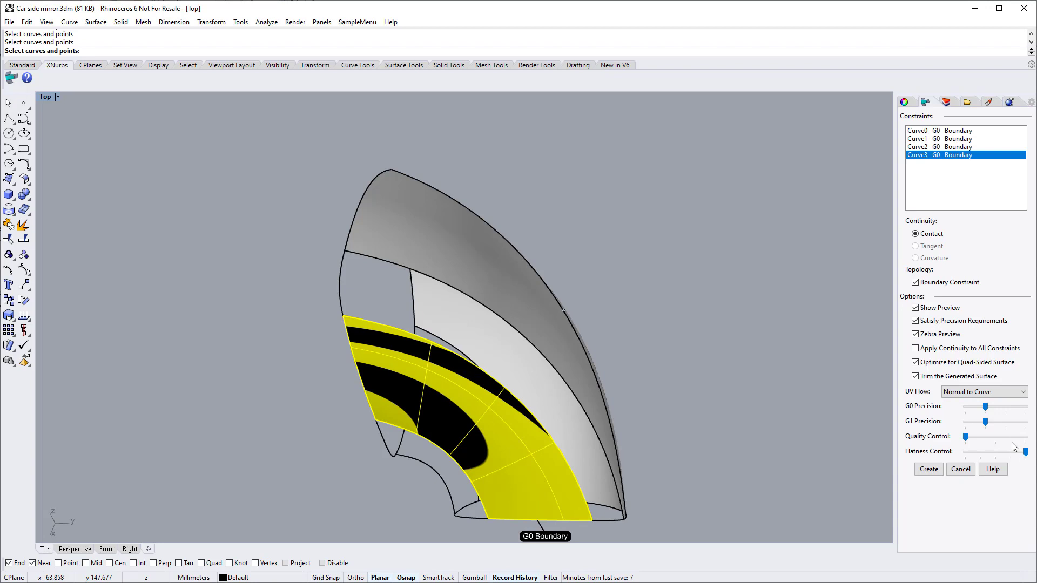
left_click(923, 336)
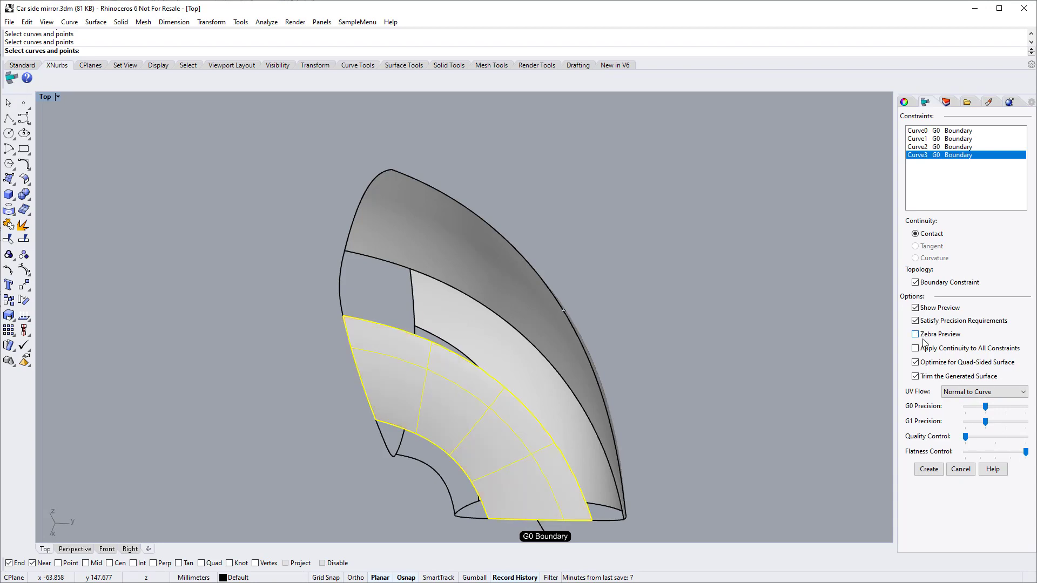
left_click(929, 468)
Step: Restart XNurbs and add the boundary curve and neighbouring surface edge as Curvature (G2) boundaries
right_click(274, 240)
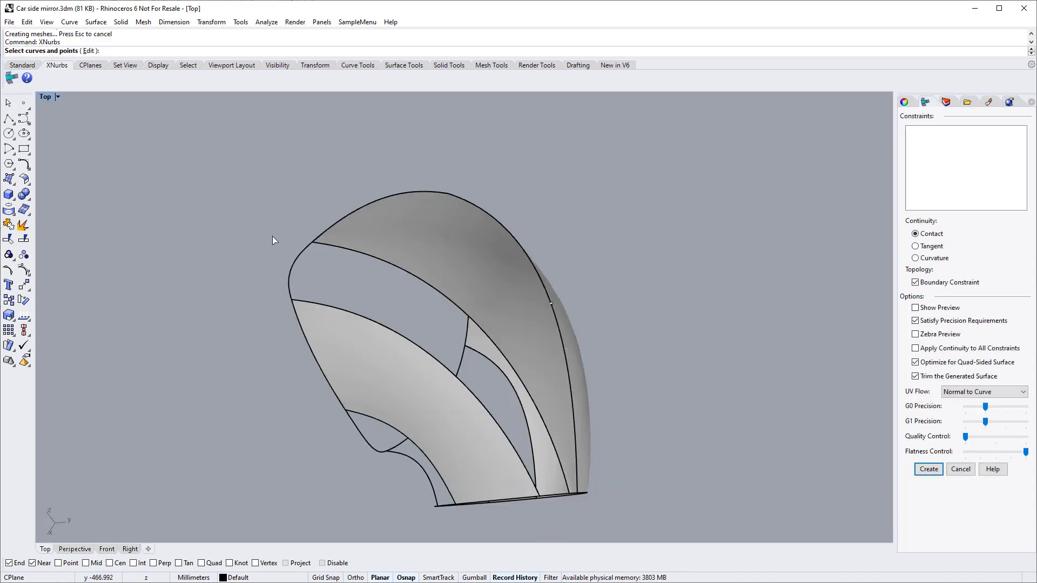
left_click(387, 330)
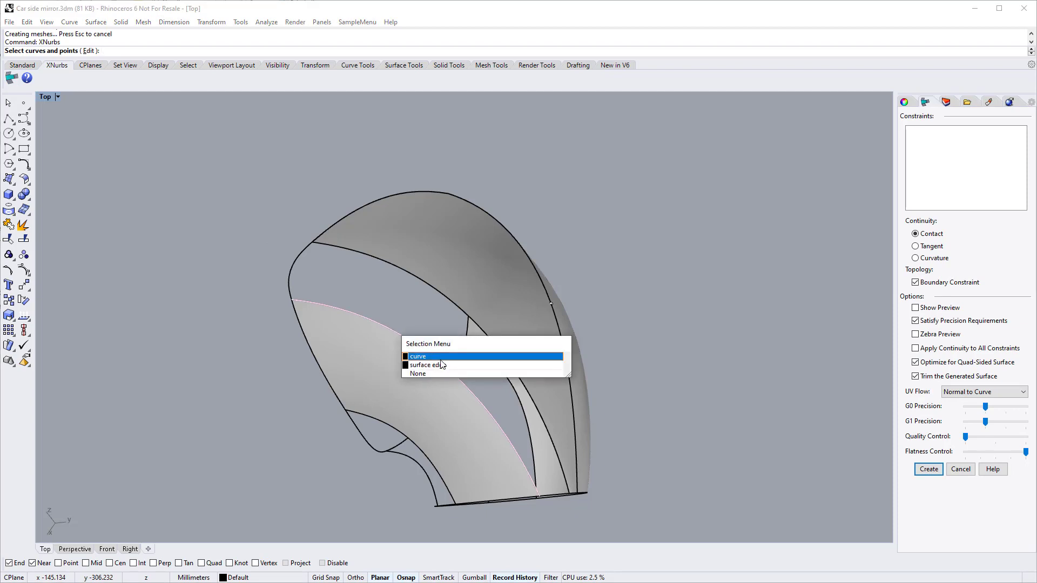
left_click(484, 360)
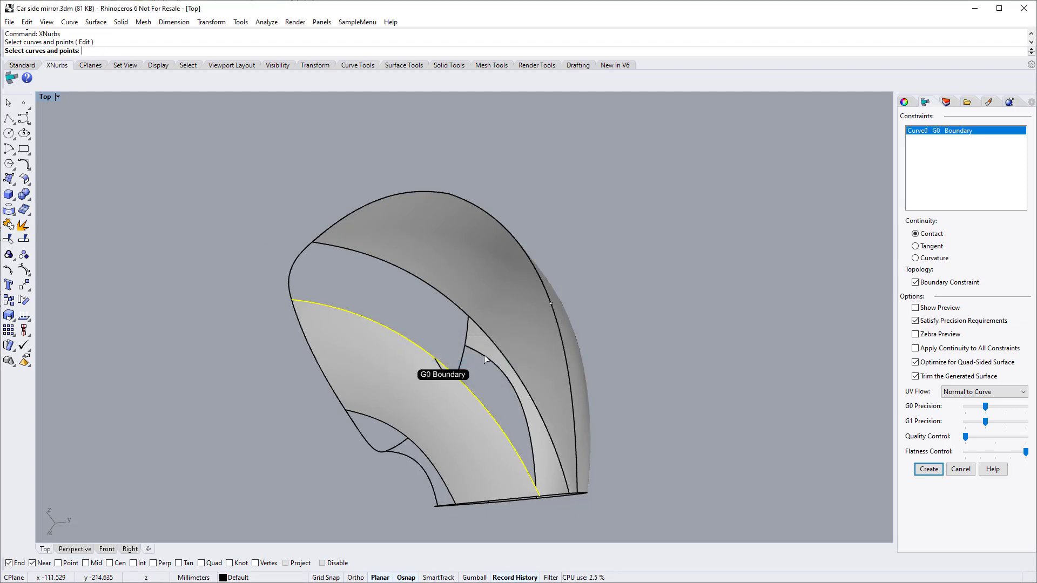
left_click(915, 258)
left_click(916, 308)
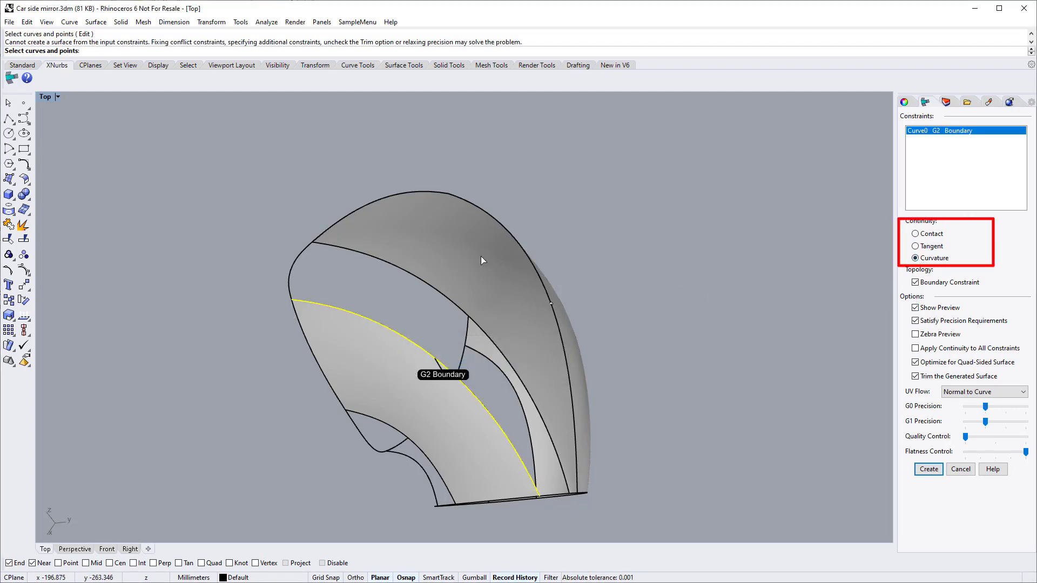
left_click(423, 280)
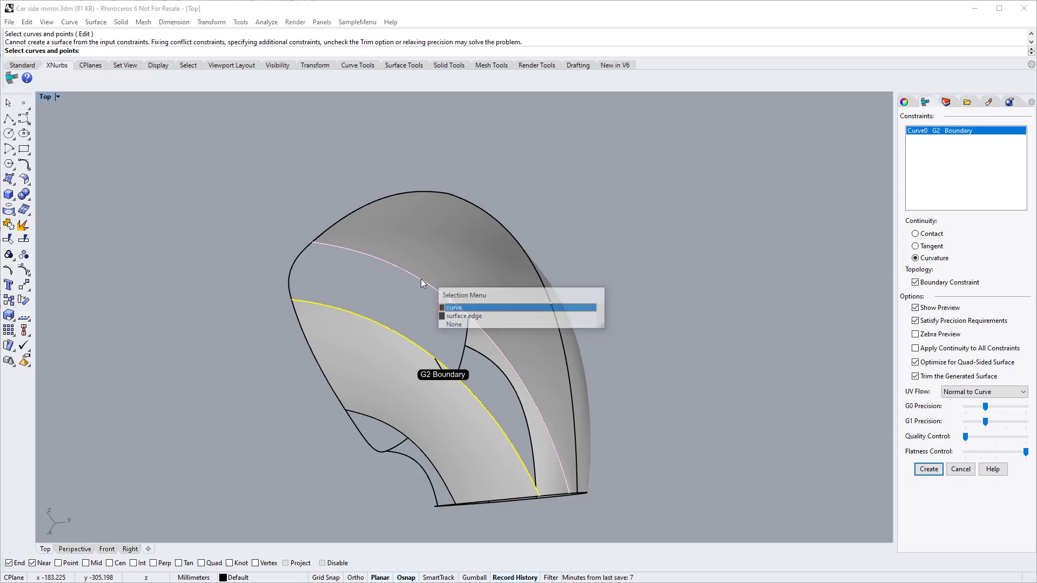
left_click(468, 317)
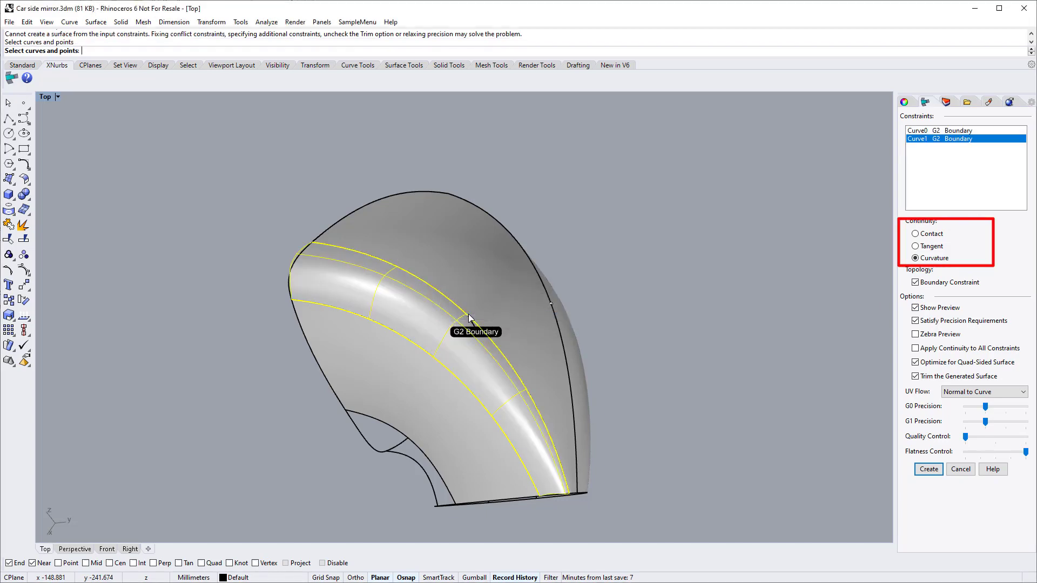
Step: Add the left edge and the bottom edge as positional (G0) boundaries
left_click(296, 263)
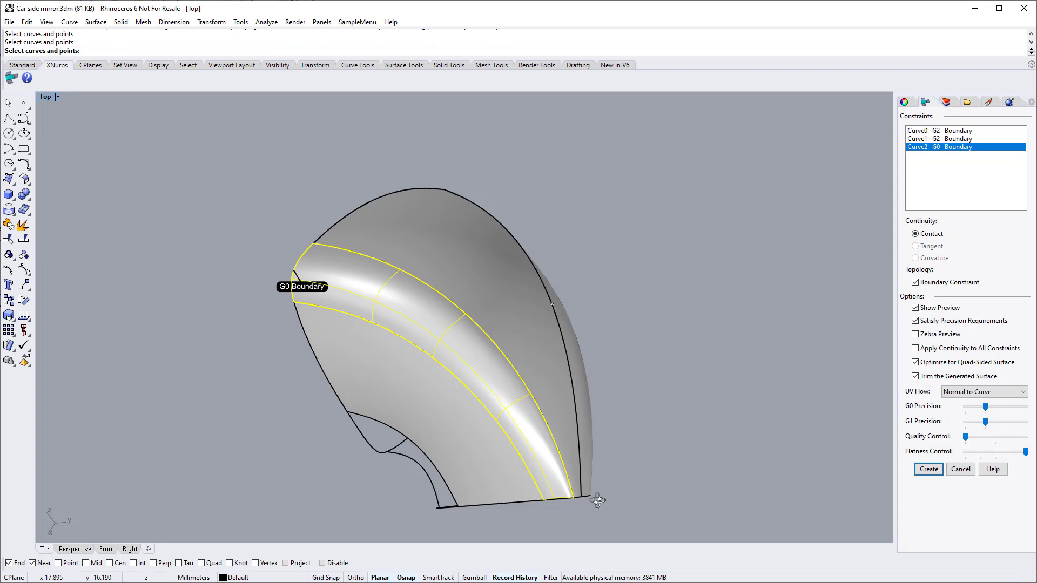
scroll(592, 524, "up", 2)
left_click(584, 526)
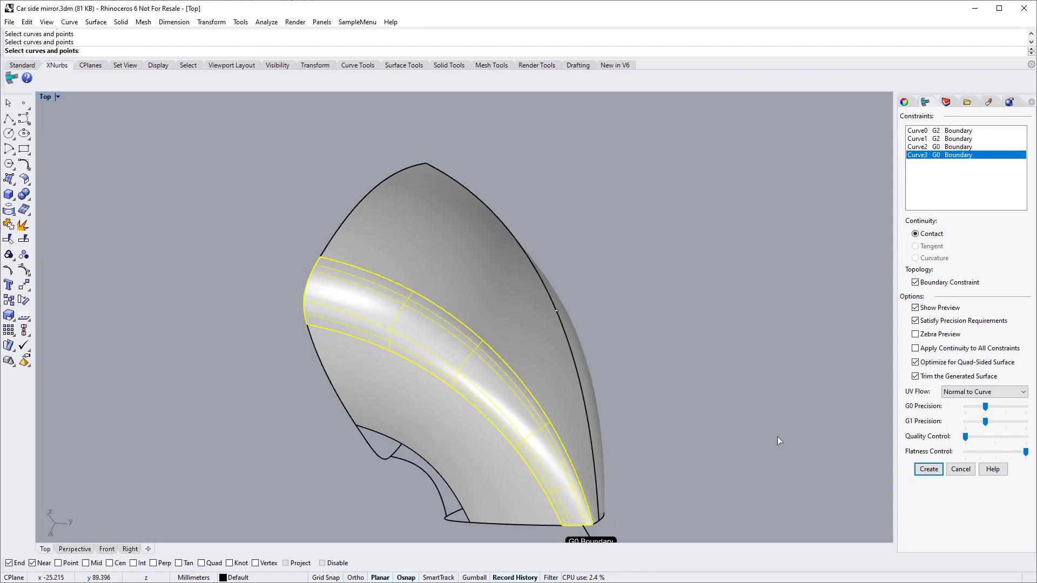
Step: Compare flatness values in the zebra preview, settle on the slightly lower one, and create the patch
left_click(916, 335)
left_click(1016, 452)
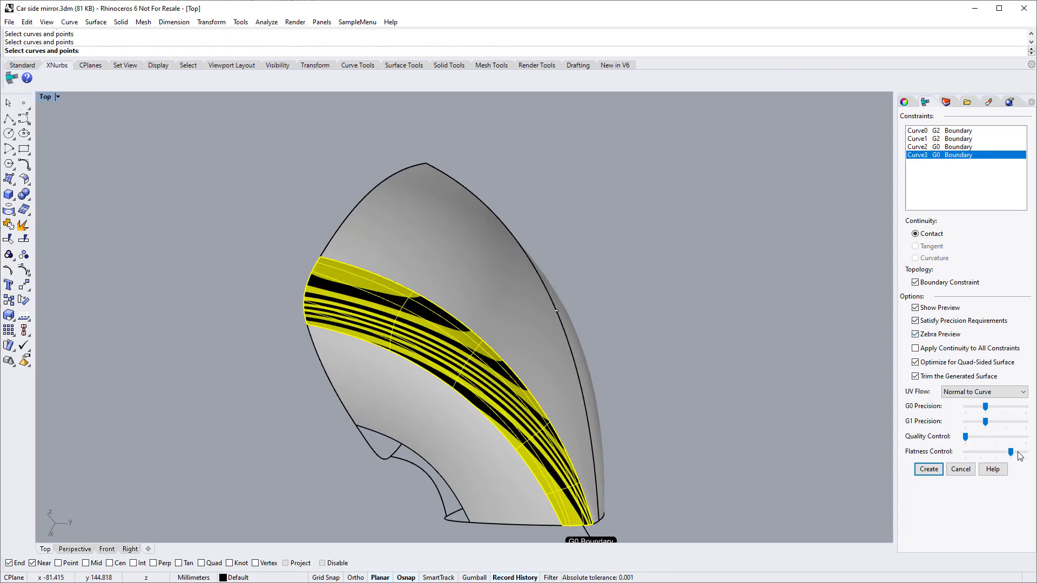
left_click(1020, 452)
left_click(1016, 453)
left_click(924, 336)
left_click(928, 470)
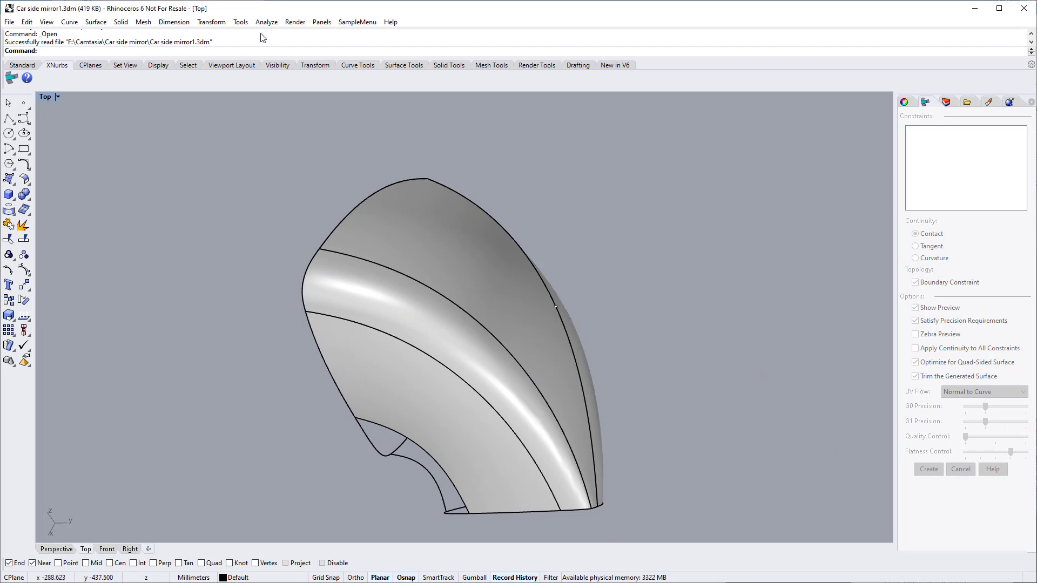
Step: Run Zebra on all the finished mirror surfaces and rotate the view slightly to inspect the stripes
left_click(266, 22)
mouse_move(278, 58)
left_click(394, 96)
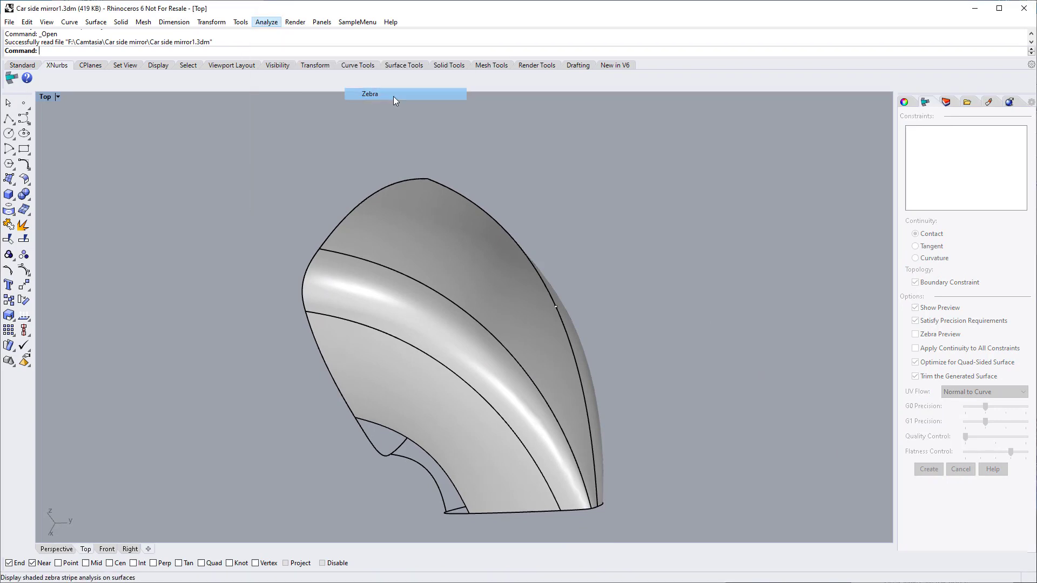
left_click(430, 329)
left_click(567, 348)
key("Return")
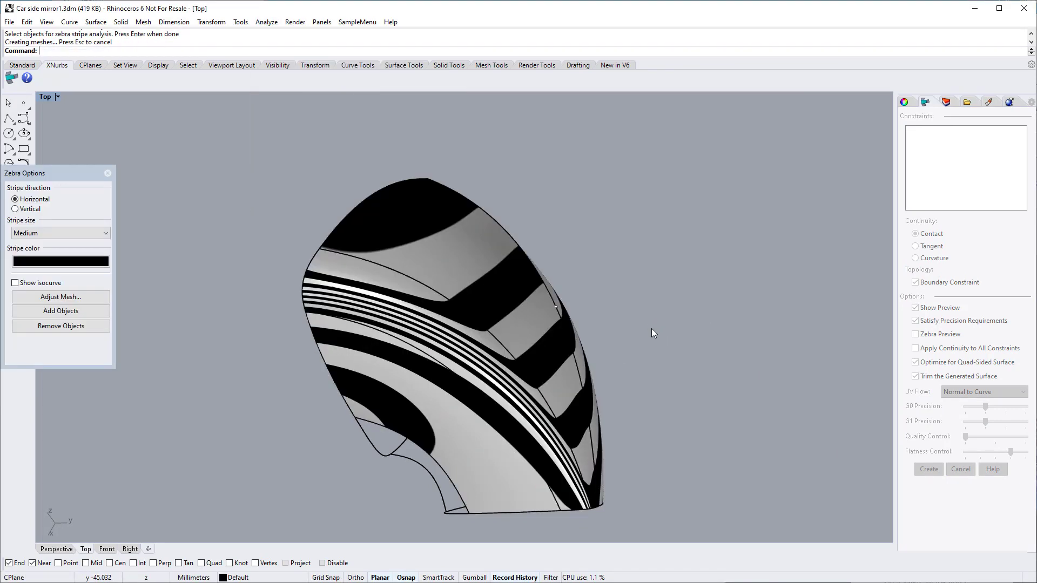
mouse_move(647, 328)
right_mouse_down("ctrl+shift")
mouse_move(650, 343)
mouse_move(658, 336)
right_mouse_up("ctrl+shift")
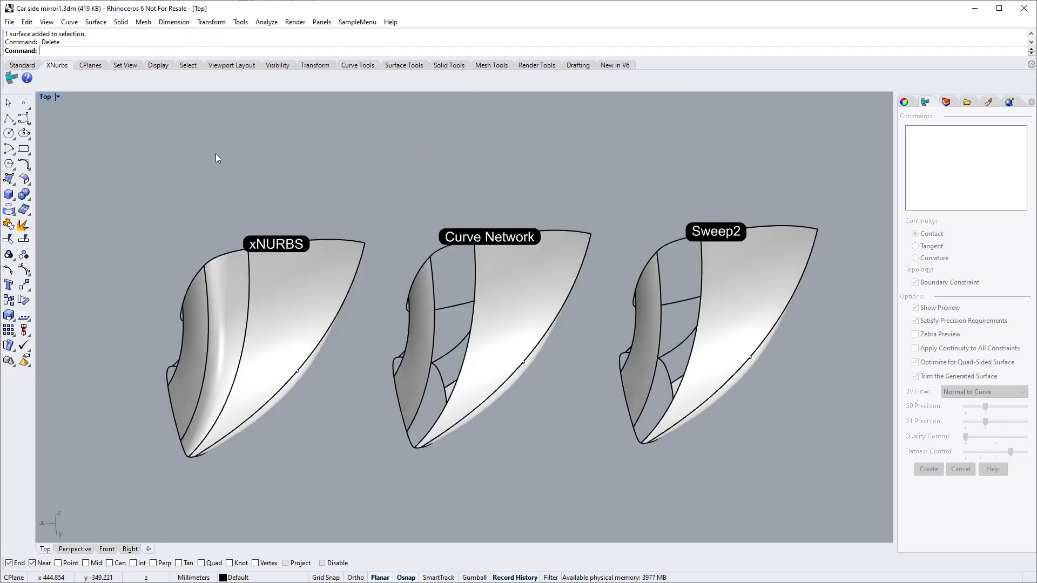
Step: Fill the middle model's opening with a Curve Network surface from its edge curves
left_click(95, 22)
left_click(134, 110)
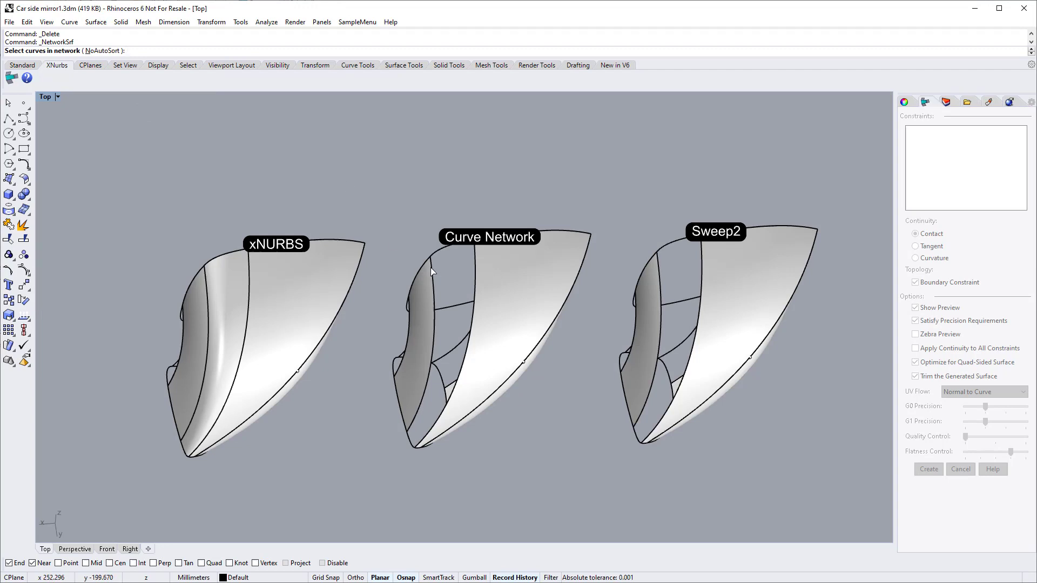
left_click(431, 271)
left_click(475, 297)
left_click(476, 269)
left_click(519, 297)
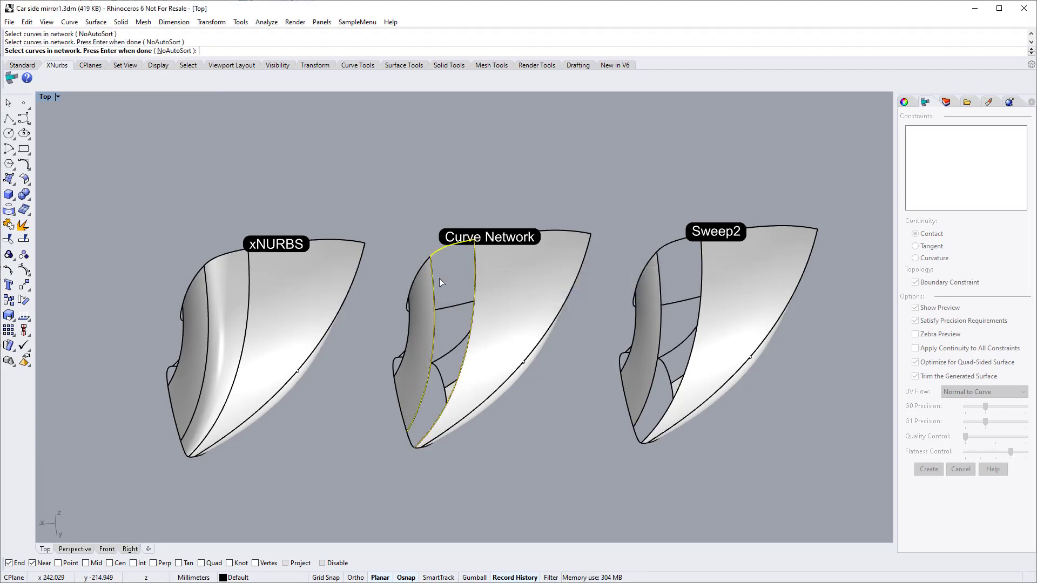
left_click(413, 438)
key("Return")
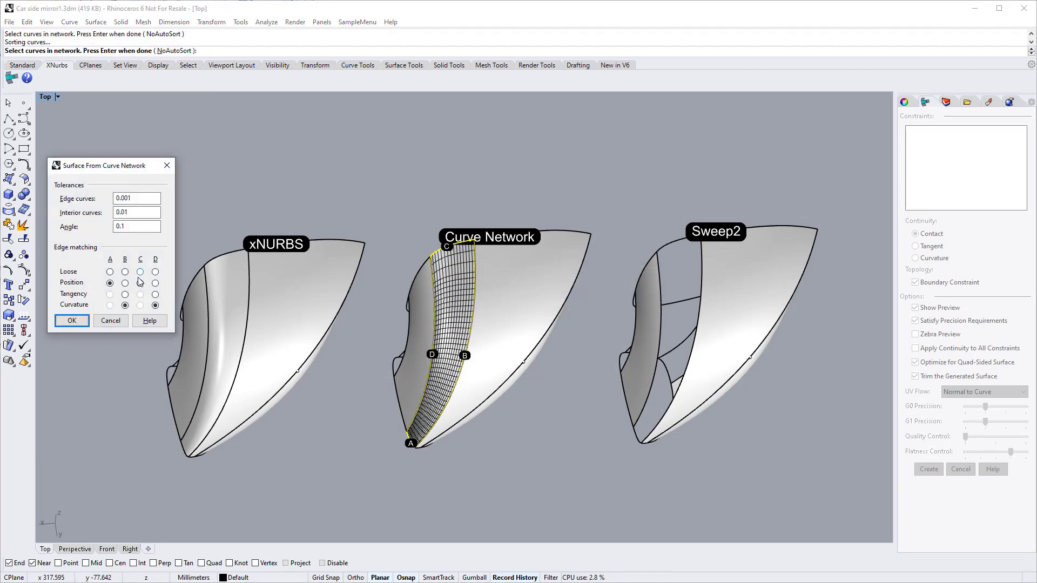
left_click(71, 320)
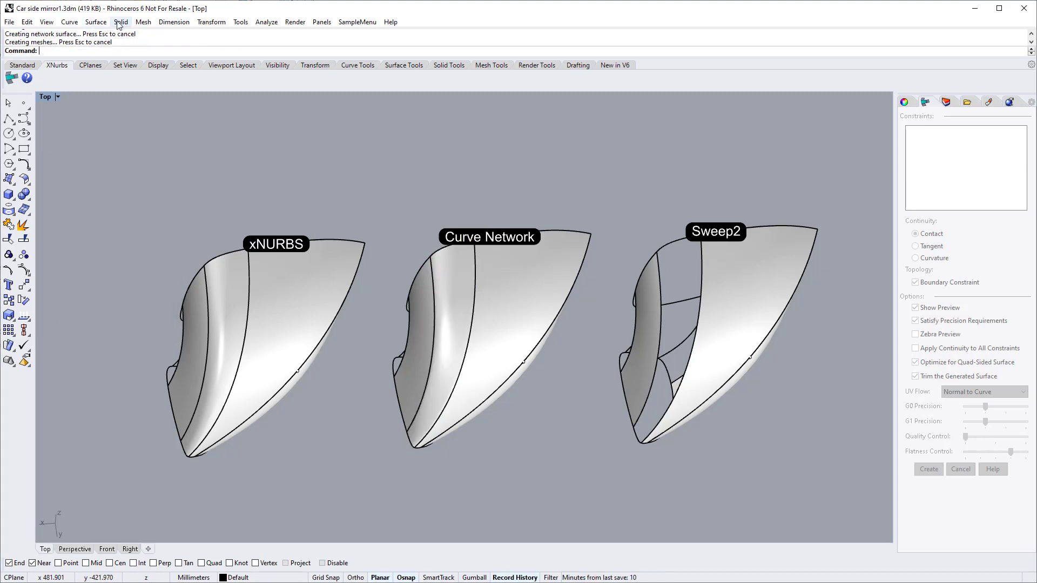
Step: Fill the Sweep2 model's strip with a two-rail sweep using the top arc and bottom edge as cross sections
left_click(95, 22)
left_click(111, 72)
left_click(667, 273)
left_click(710, 296)
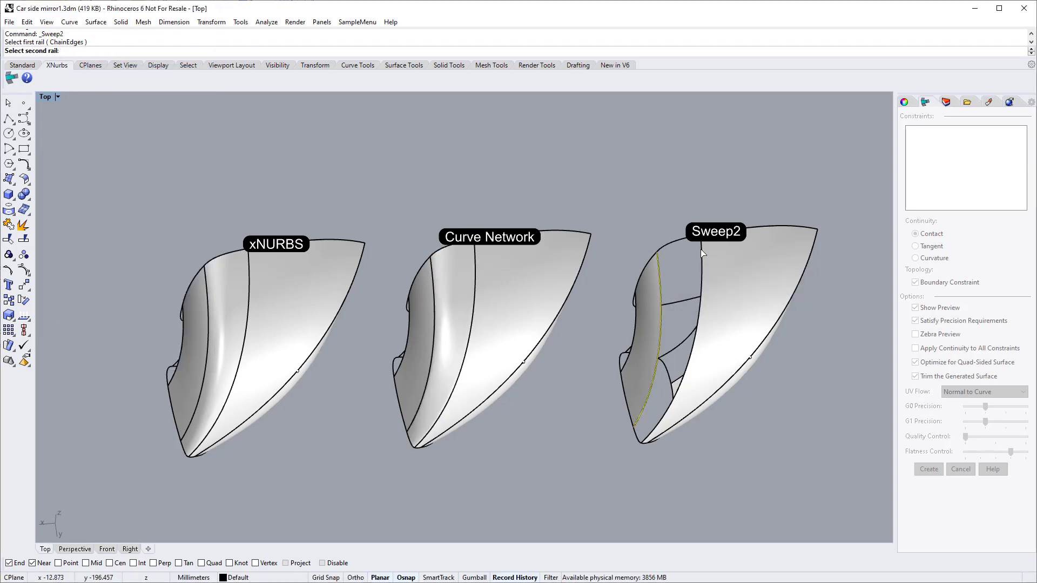
left_click(702, 253)
left_click(724, 285)
left_click(680, 245)
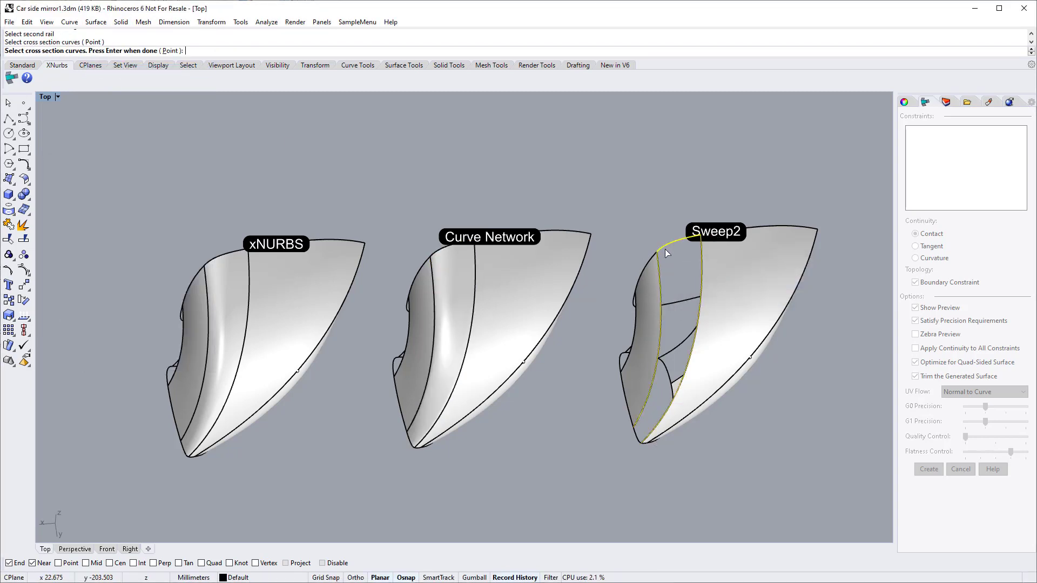
left_click(636, 435)
key("Return")
left_click(785, 469)
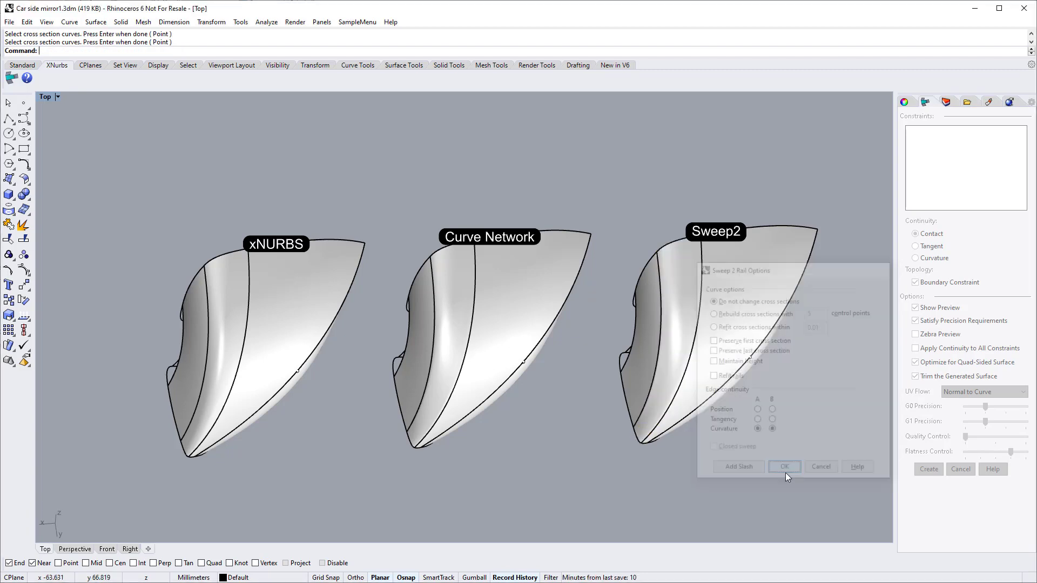
left_click(266, 21)
Step: Show zebra stripes on the Curve Network and Sweep2 side strips, orbit to compare, then close Zebra
mouse_move(294, 57)
left_click(378, 95)
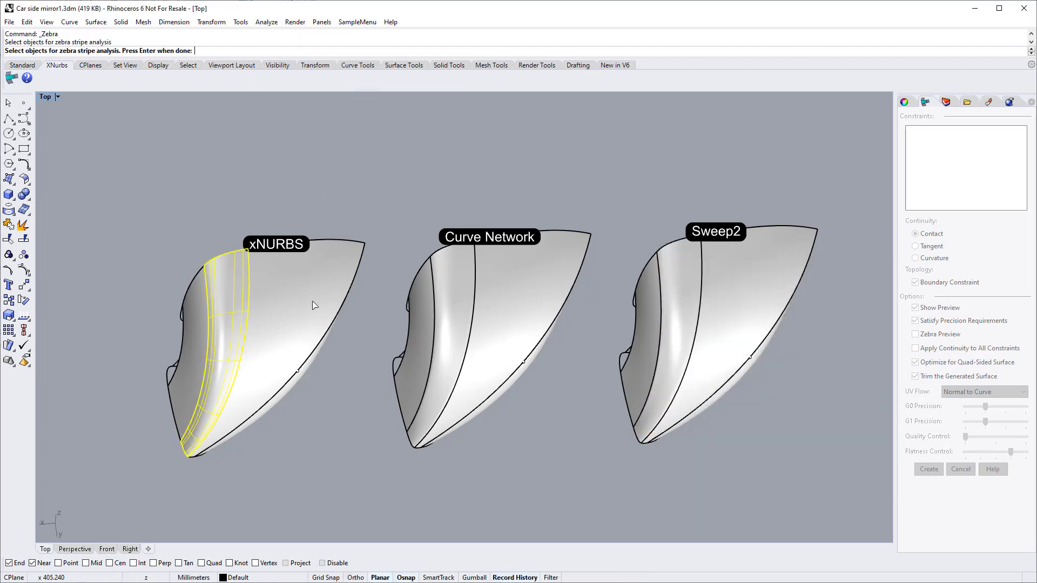
left_click(454, 326)
left_click(672, 313)
key("Return")
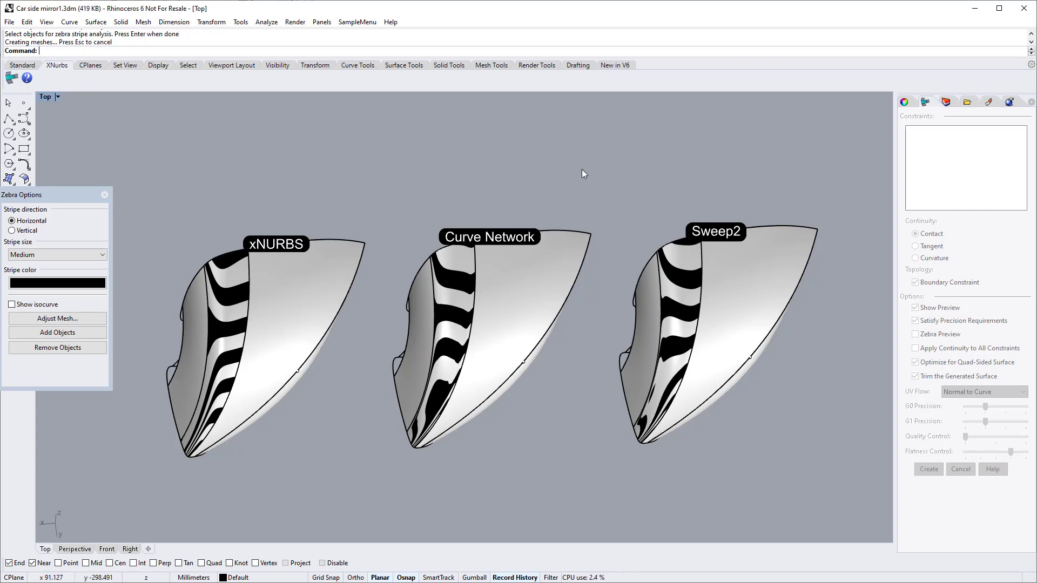
right_click_drag(581, 170, 575, 178)
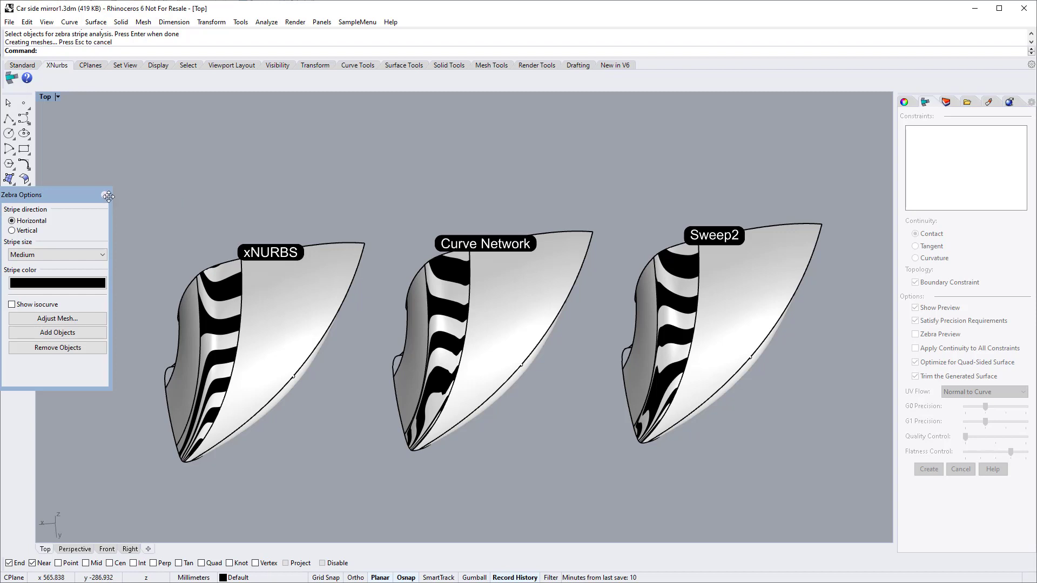
left_click(105, 195)
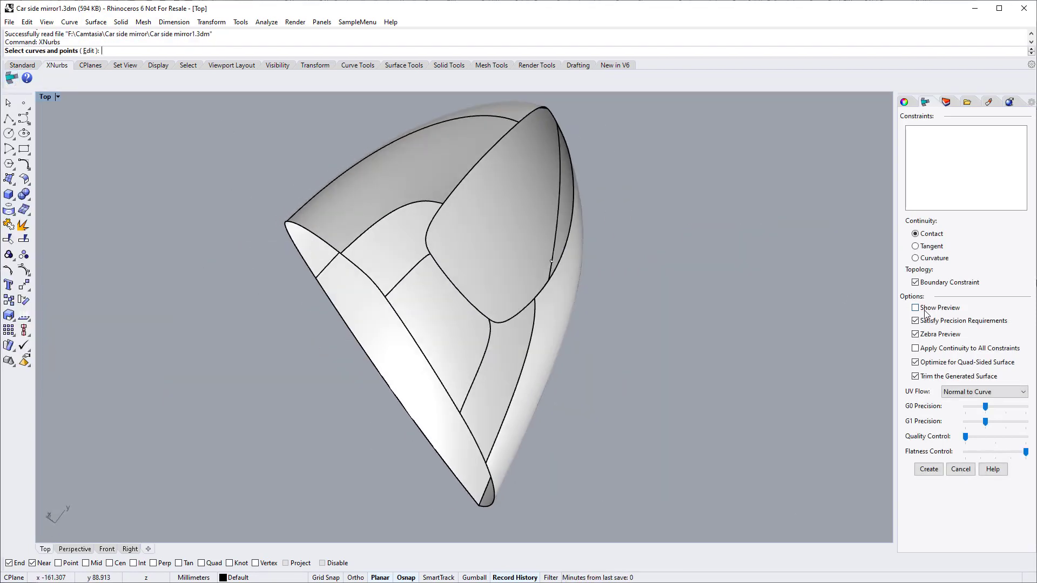
Step: Fill the upper-left region with a four-sided XNurbs patch at lowered flatness
left_click(409, 280)
left_click(475, 363)
left_click(475, 319)
left_click(424, 345)
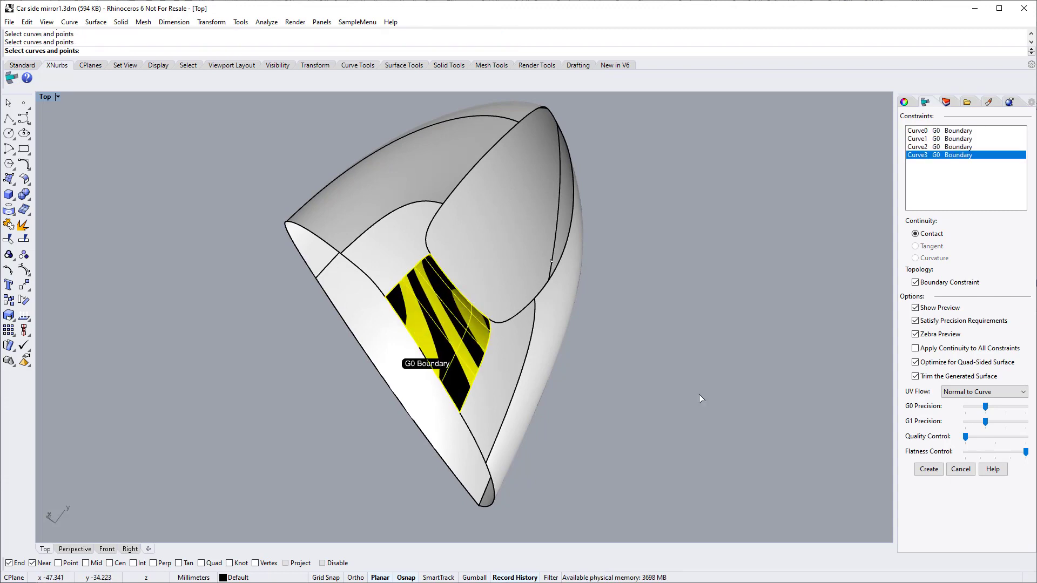
left_click_drag(1026, 452, 1010, 452)
left_click(914, 334)
left_click(929, 469)
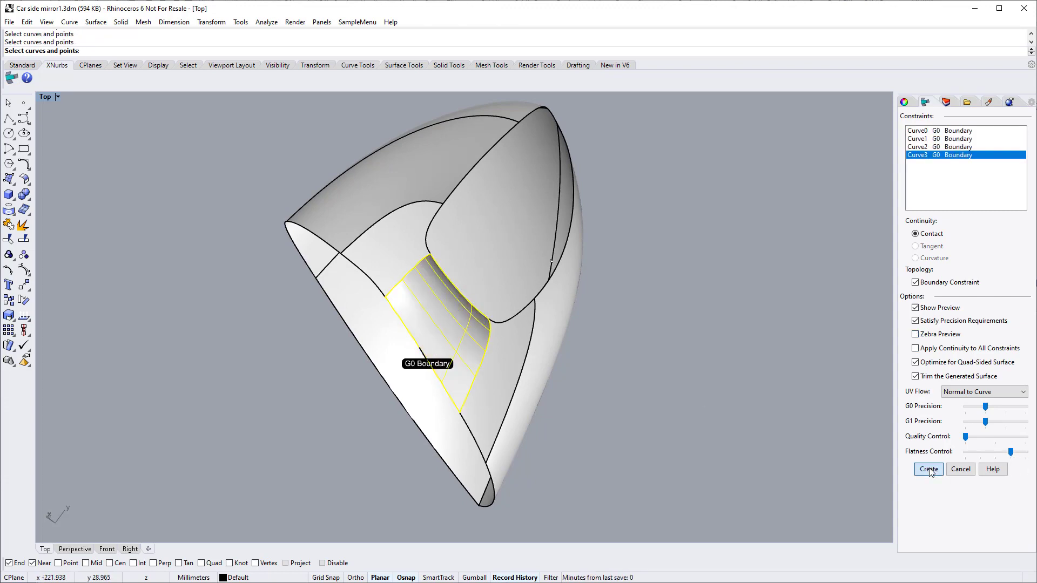
Step: Create a patch blending two upper G2 boundary curves into two G0 curves
key("Return")
left_click(402, 208)
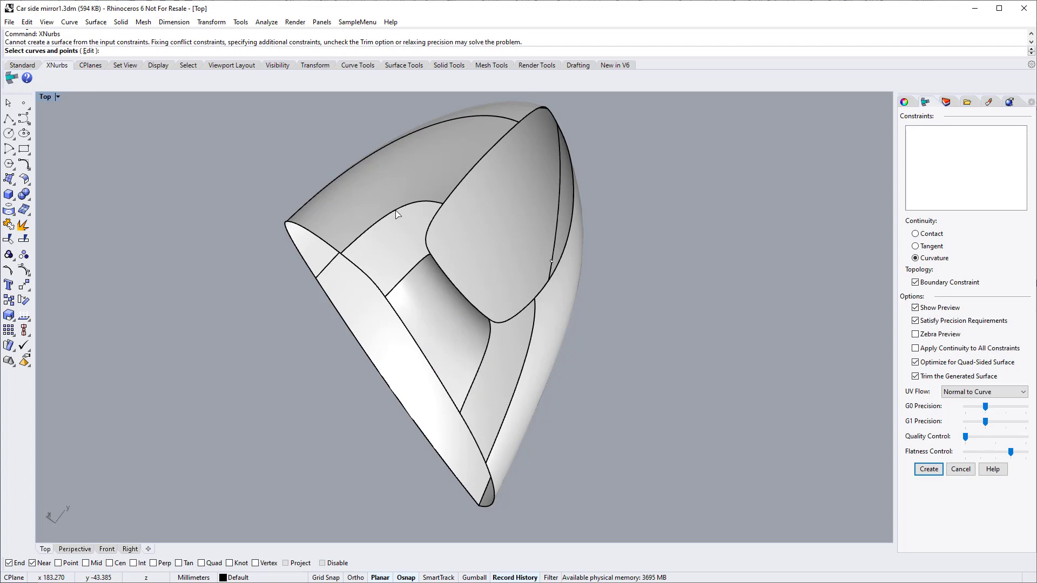
left_click(412, 272)
left_click(365, 275)
left_click(432, 232)
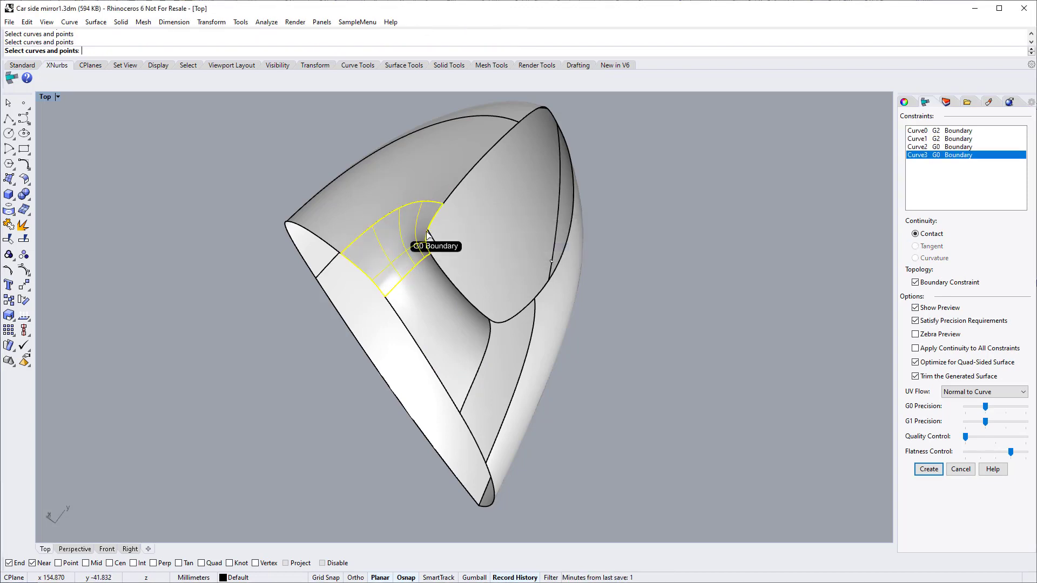
left_click(915, 334)
left_click(929, 469)
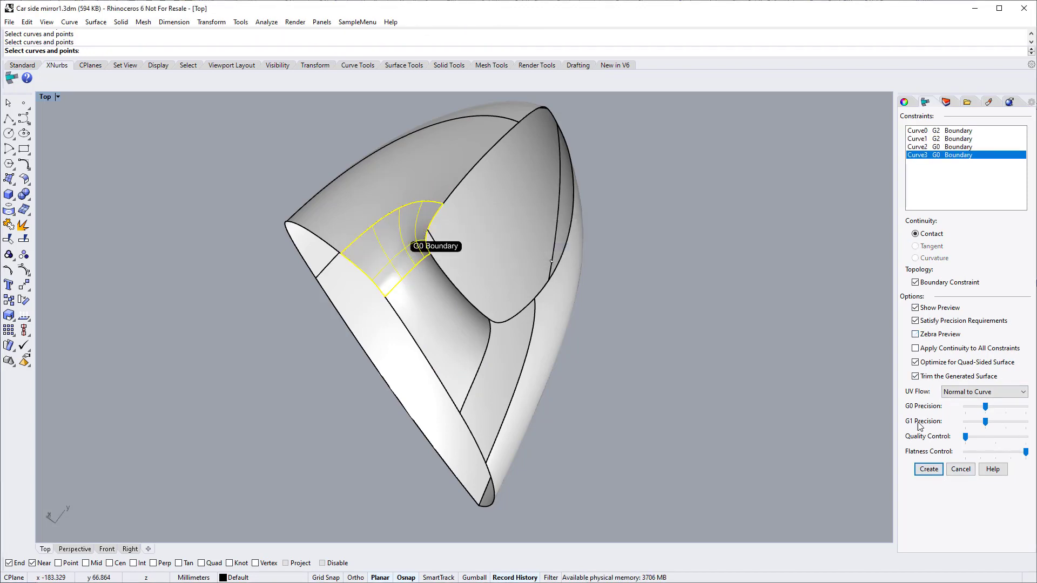
Step: Fill the lower strip with a patch, then start another from the top surface edge
key("Return")
left_click(479, 366)
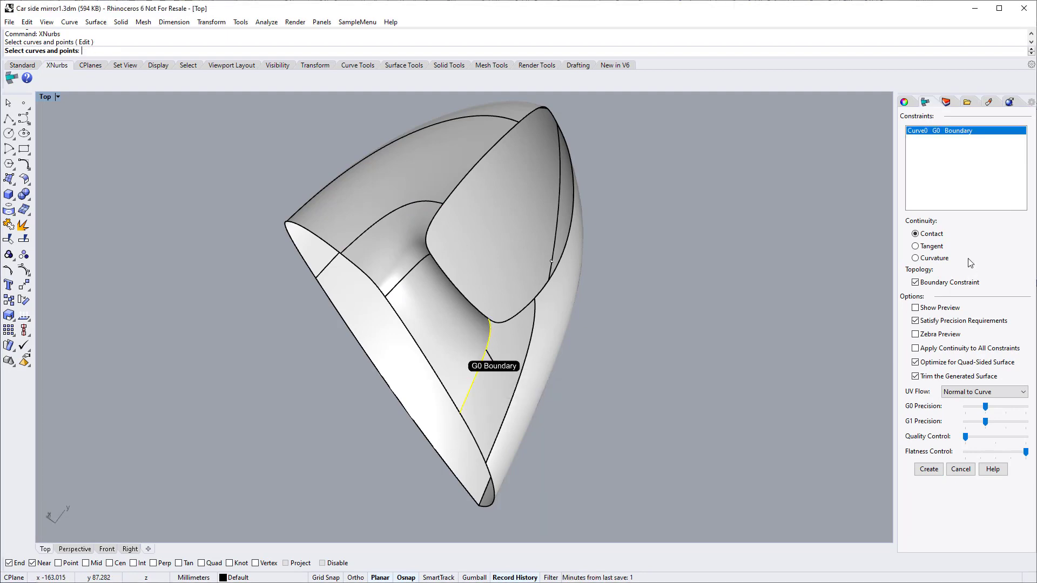
left_click(915, 307)
left_click(532, 377)
left_click(571, 418)
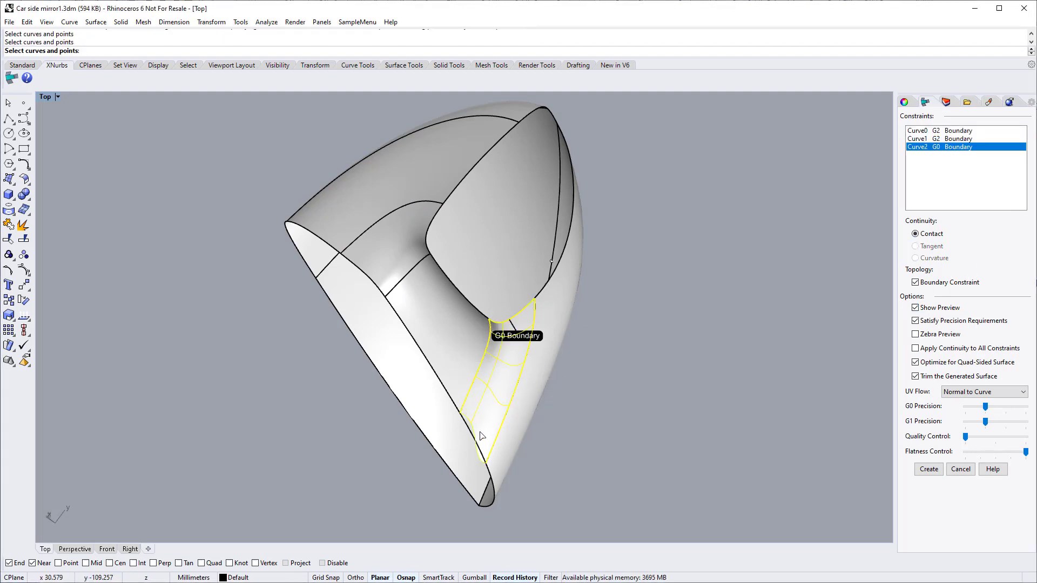
left_click(915, 335)
left_click(916, 335)
left_click(929, 469)
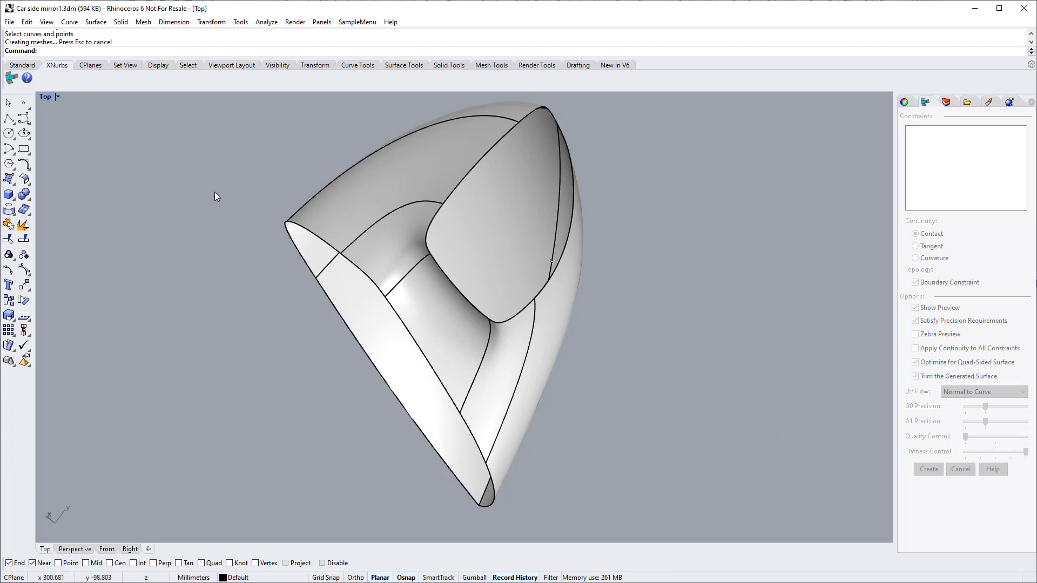
left_click(468, 170)
Step: Cap the mirror face with a trimmed patch bounded by its surrounding surface edges
left_click(589, 199)
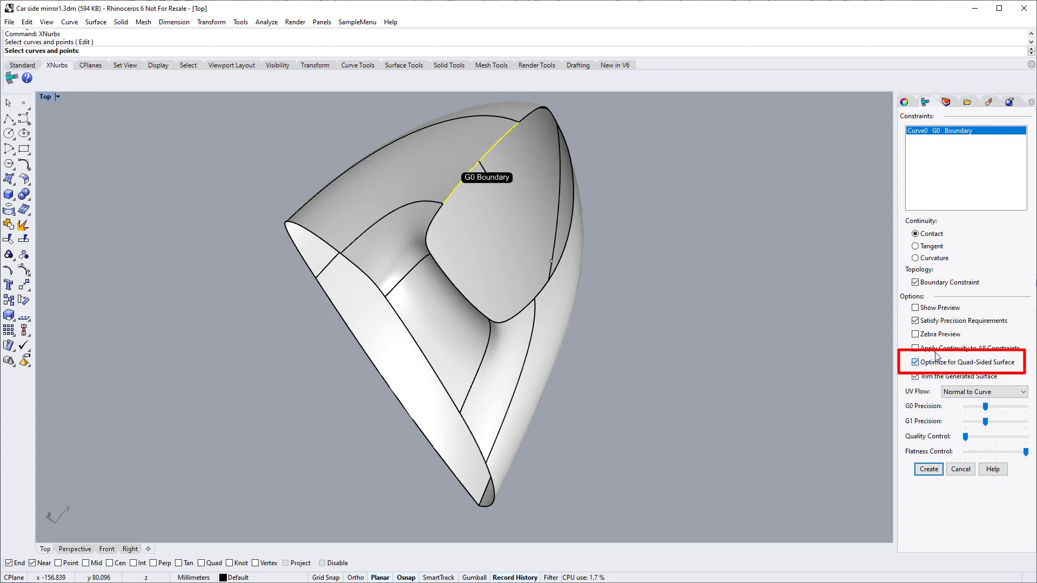
left_click(541, 295)
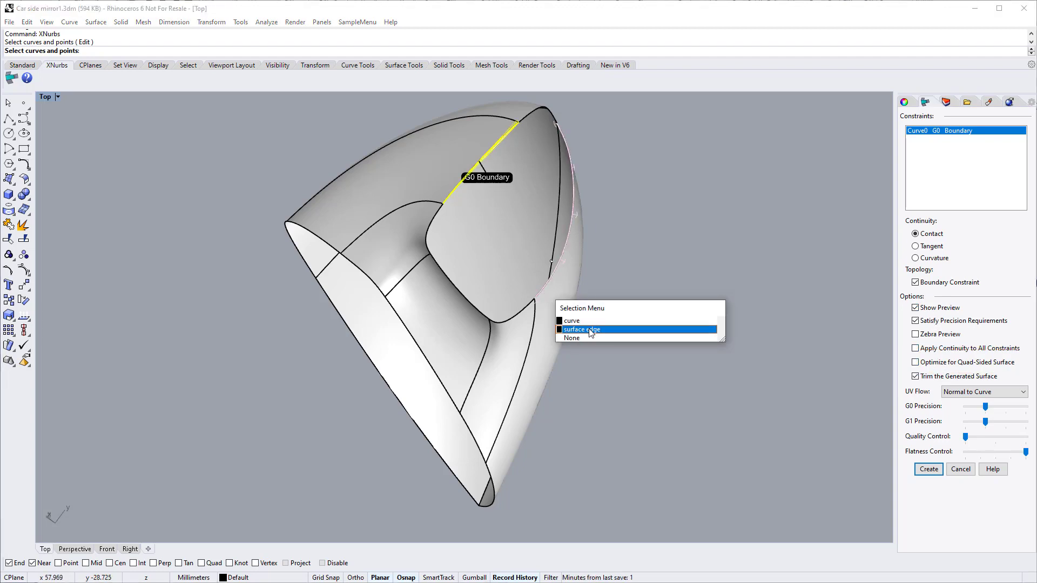
left_click(594, 315)
left_click(509, 315)
left_click(567, 339)
left_click(463, 294)
left_click(519, 322)
left_click(431, 231)
left_click(462, 255)
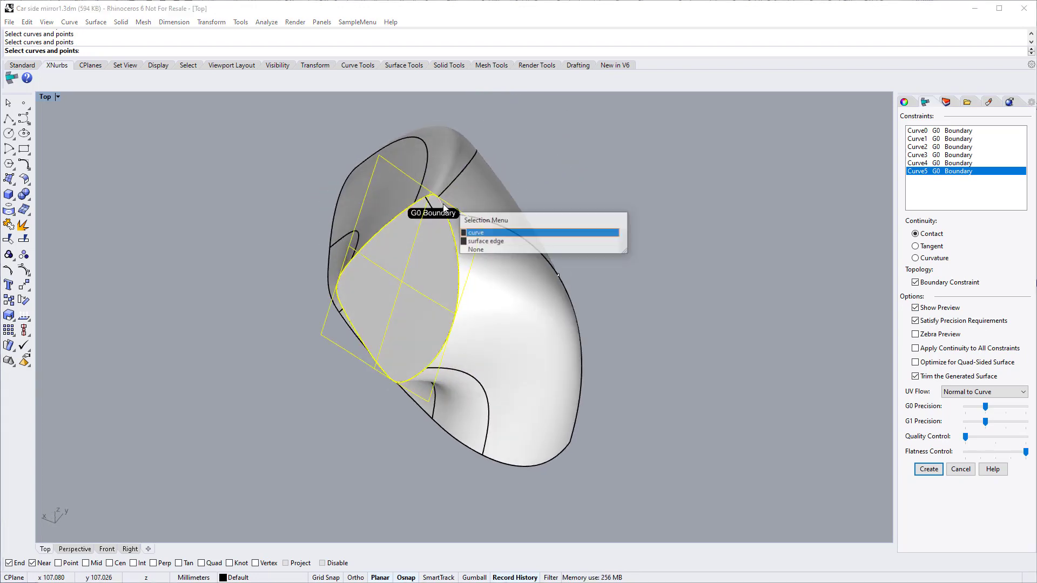
left_click(470, 228)
left_click(1015, 455)
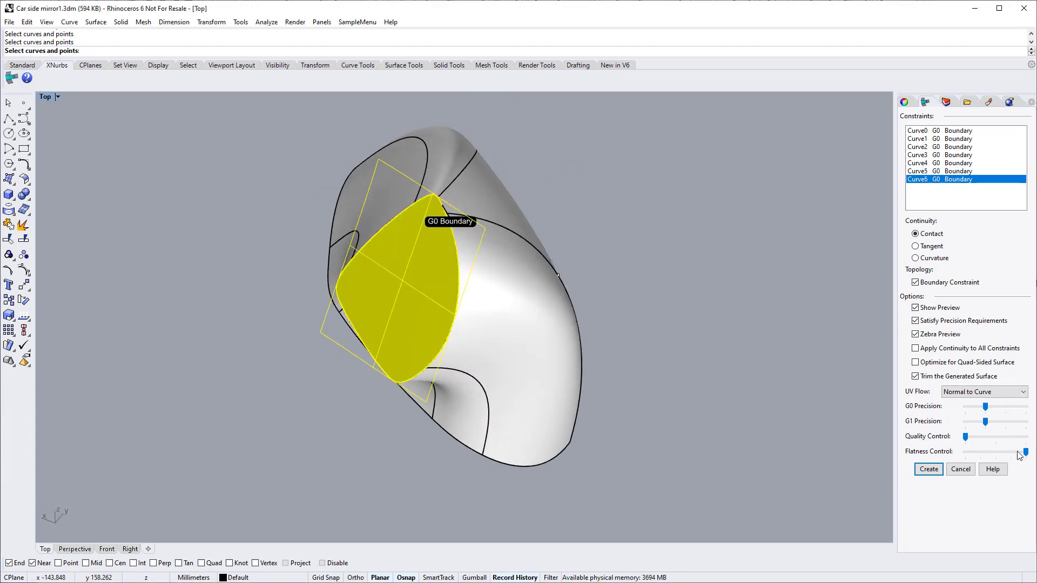
left_click(929, 469)
right_click_drag(713, 381, 694, 361)
Step: Cap the remaining opening with a seven-sided patch bounded by its surface edges
key("Return")
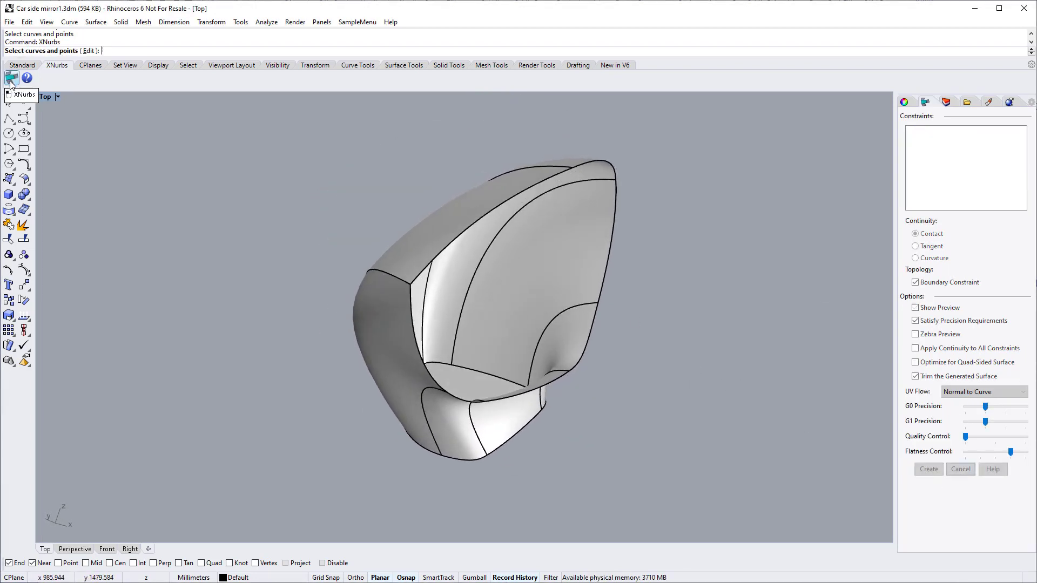
left_click(505, 212)
left_click(535, 235)
left_click(536, 394)
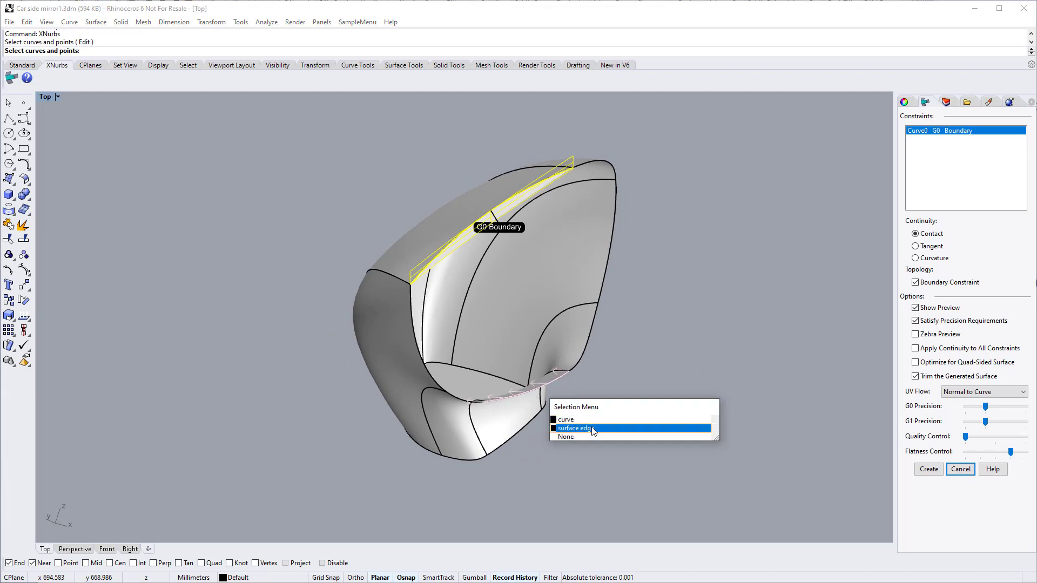
left_click(573, 425)
left_click(594, 315)
left_click(632, 358)
left_click(609, 162)
left_click(641, 190)
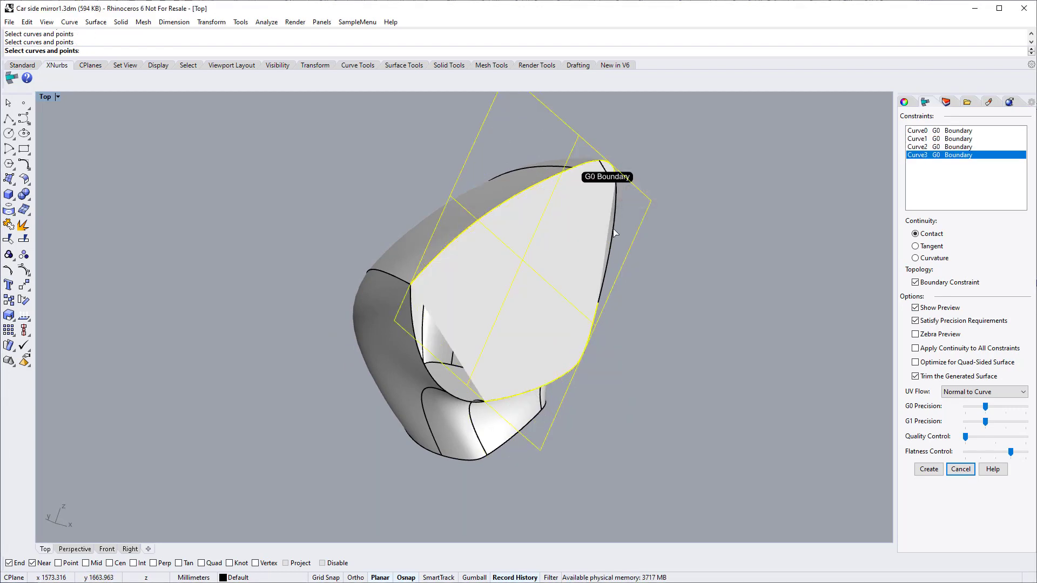
left_click(609, 253)
left_click(413, 329)
left_click(440, 356)
left_click(466, 405)
left_click(517, 438)
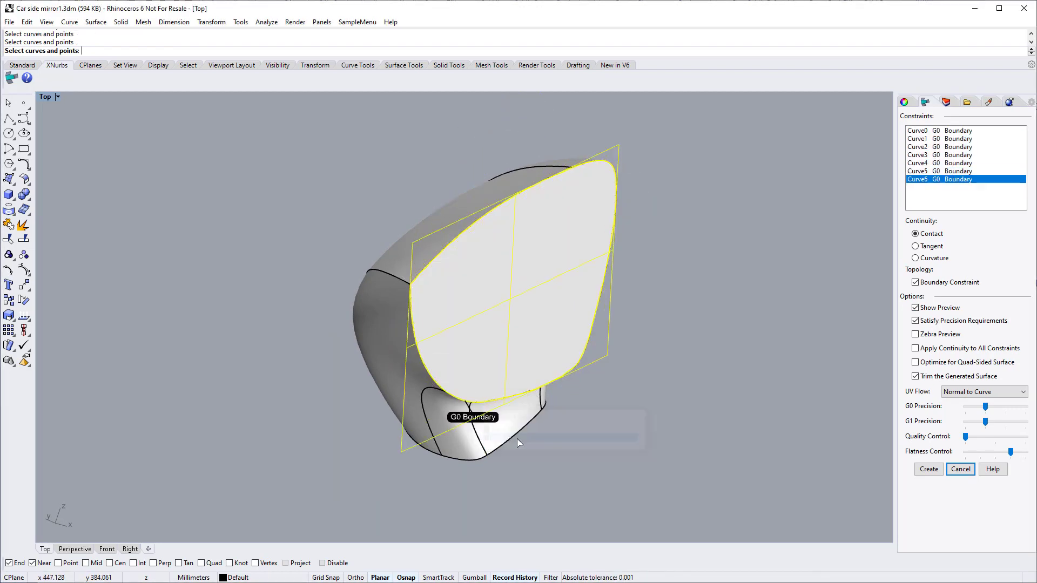
left_click(928, 469)
right_click_drag(602, 419, 540, 243, "ctrl+shift")
Step: Start the zebra analysis from Analyze > Surface > Zebra
left_click(266, 23)
mouse_move(289, 58)
left_click(378, 94)
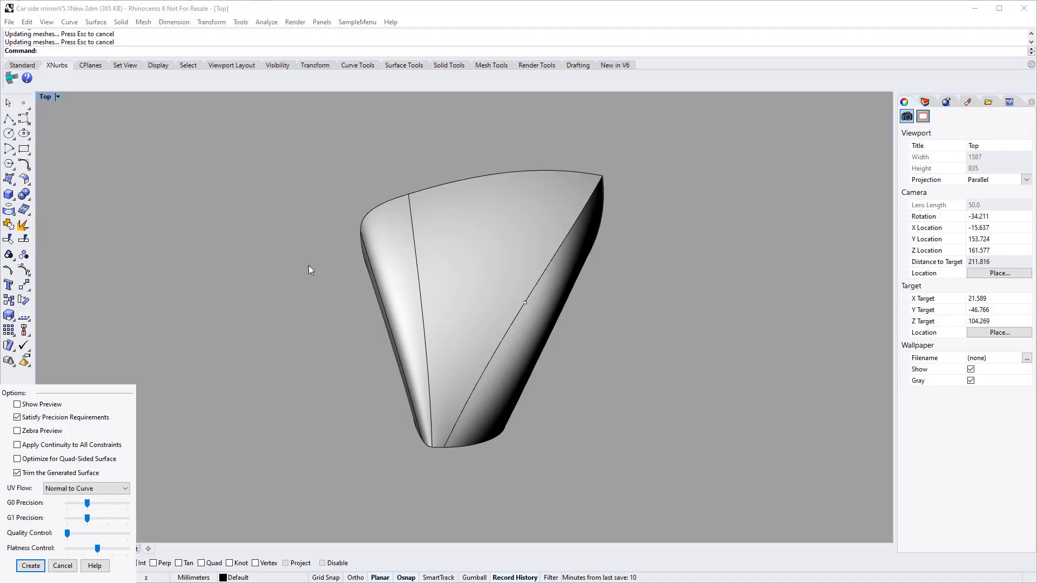
Step: Orbit the closed mirror shell in Car side mirrorV5.1New.3dm to inspect it
right_click_drag(310, 270, 527, 360)
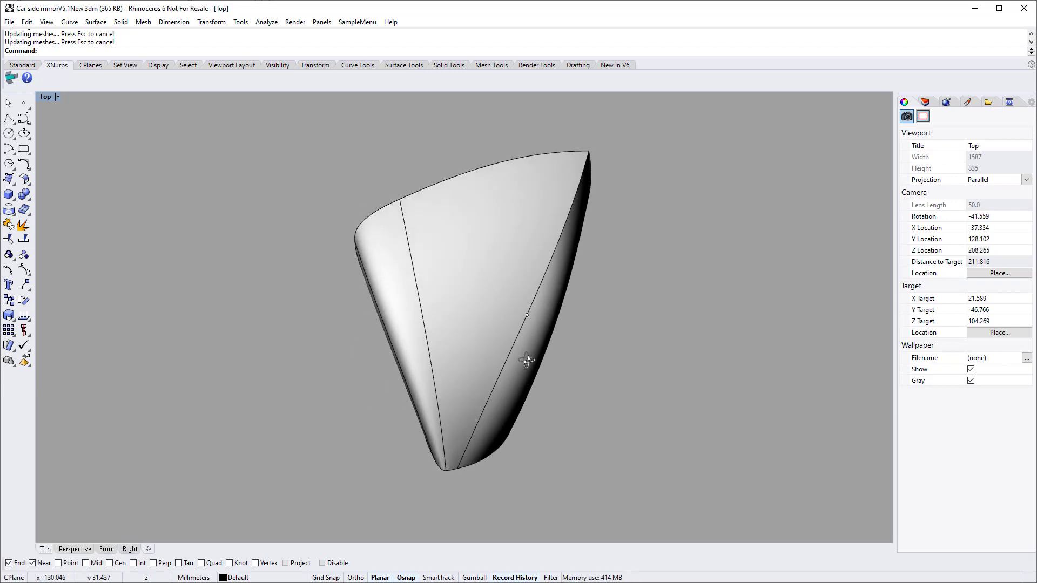
Step: Run Zebra analysis on the whole mirror shell and orbit to inspect the stripes
left_click(273, 24)
mouse_move(280, 58)
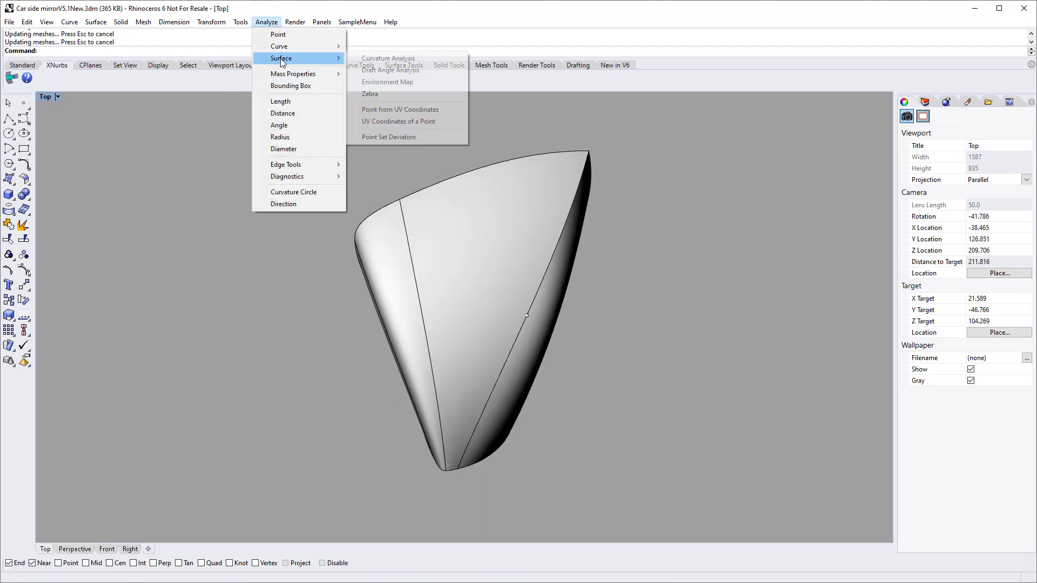
left_click(389, 96)
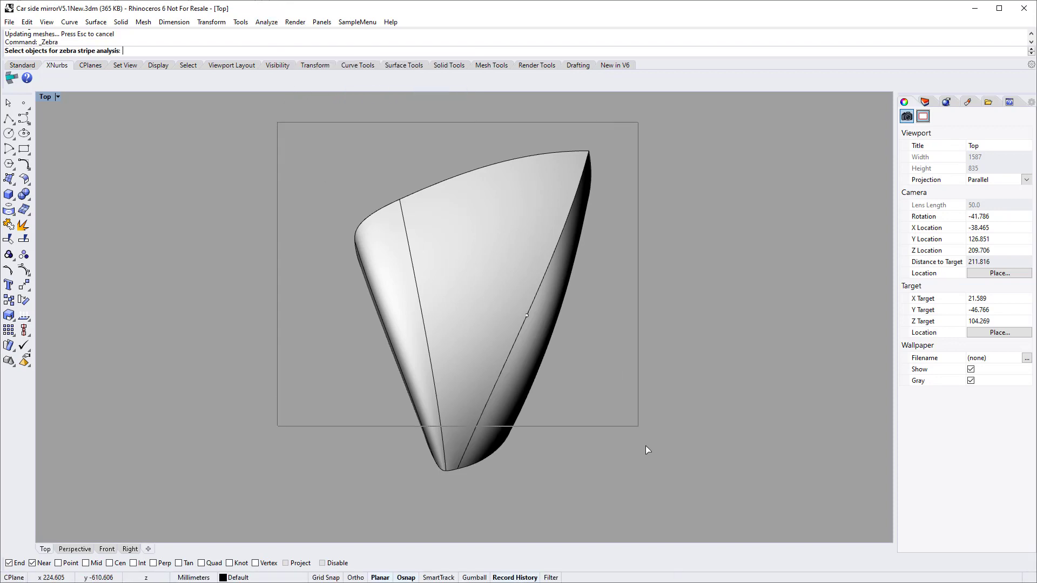
left_click_drag(647, 450, 662, 485)
key("Return")
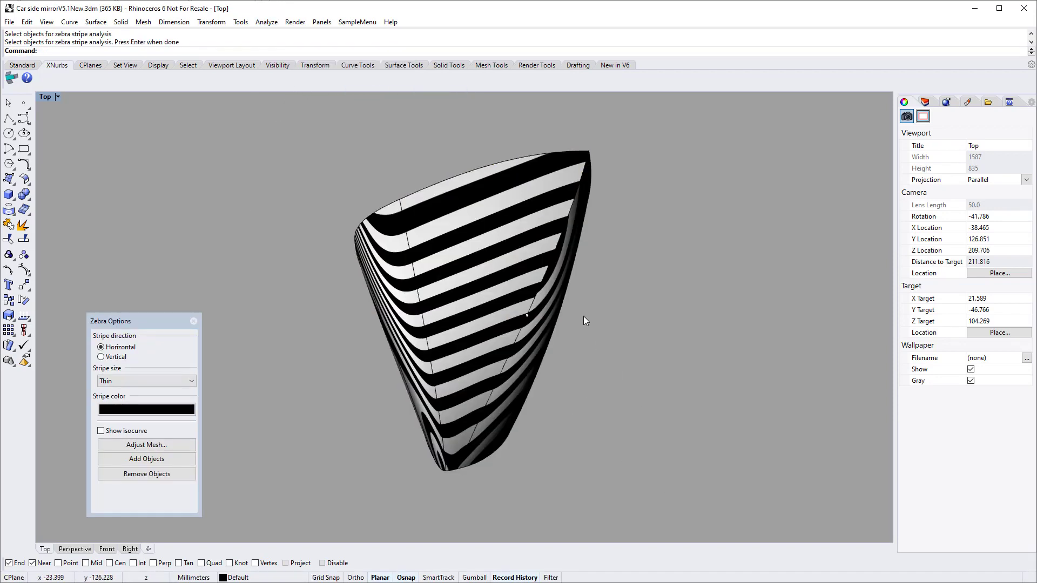
right_click_drag(583, 321, 548, 300, "ctrl+shift")
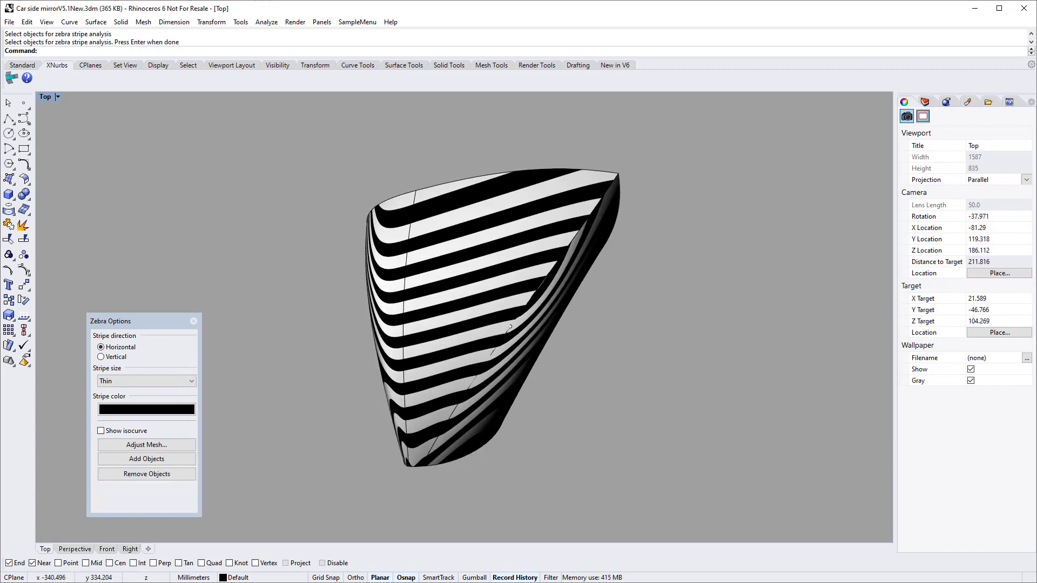